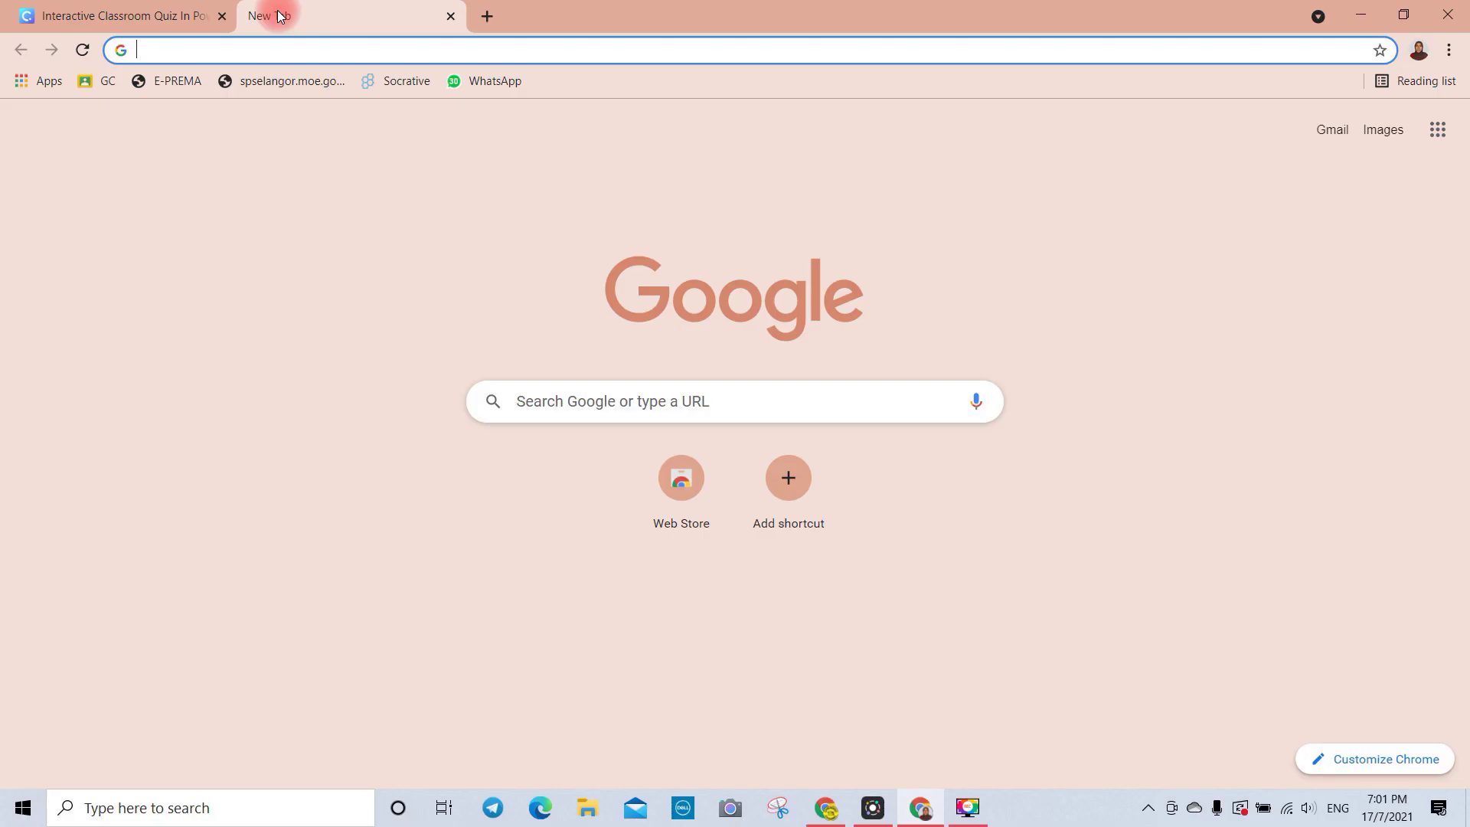
# Step: Search for "classpoint join" and open the ClassPoint App page for entering a class code
pyautogui.click(256, 54)
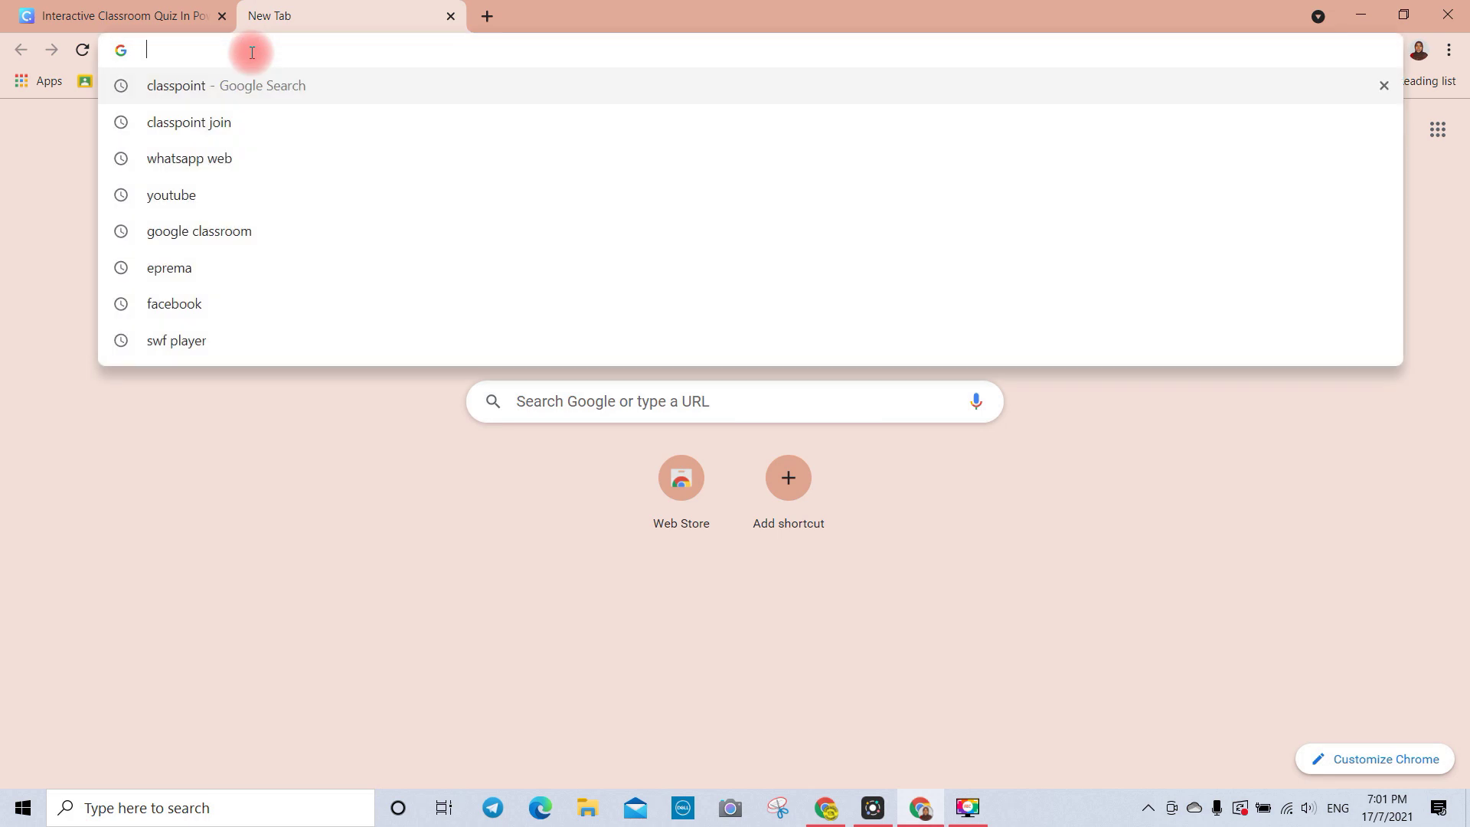
pyautogui.click(255, 121)
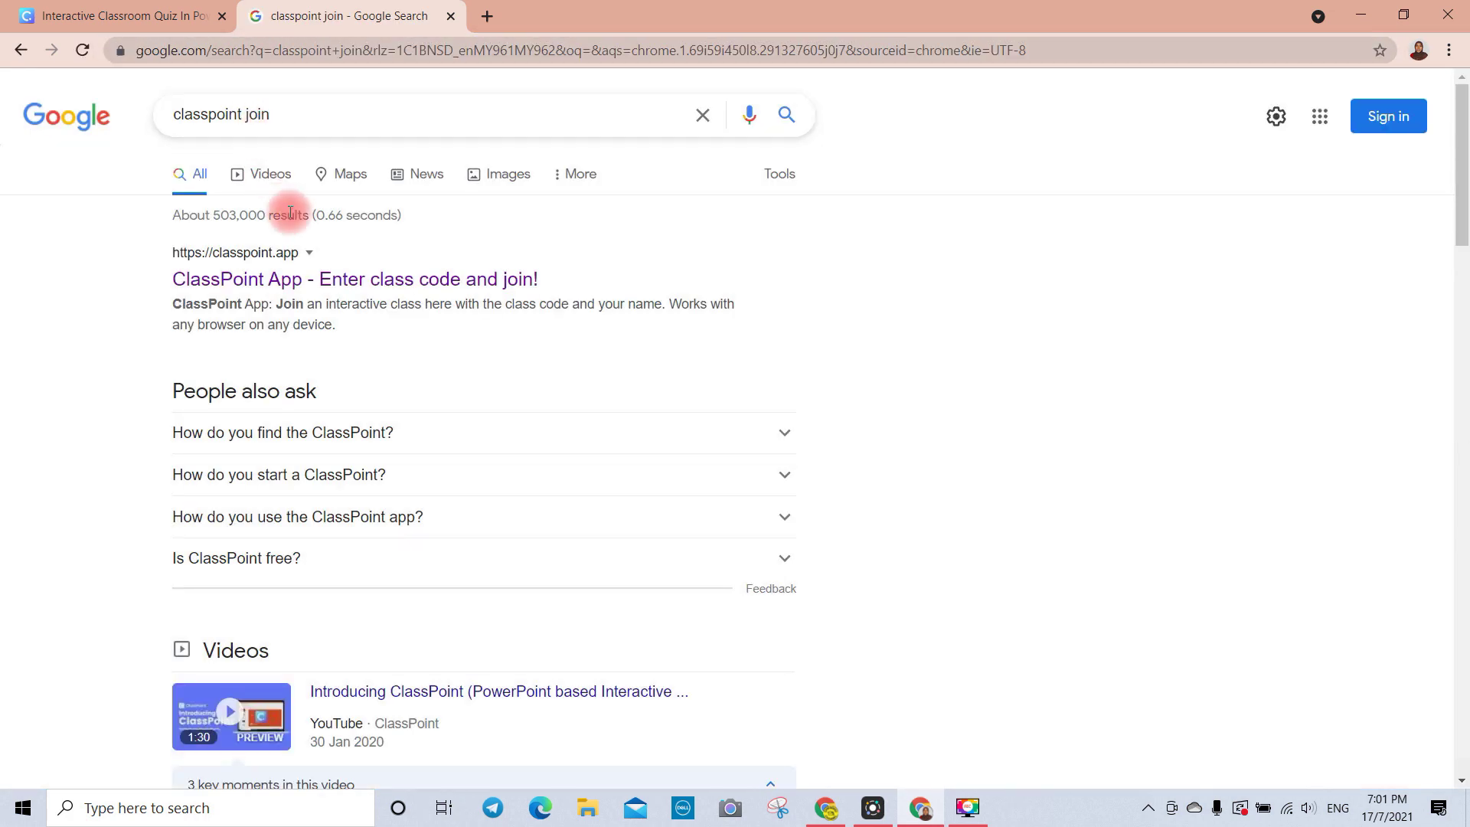
pyautogui.click(263, 287)
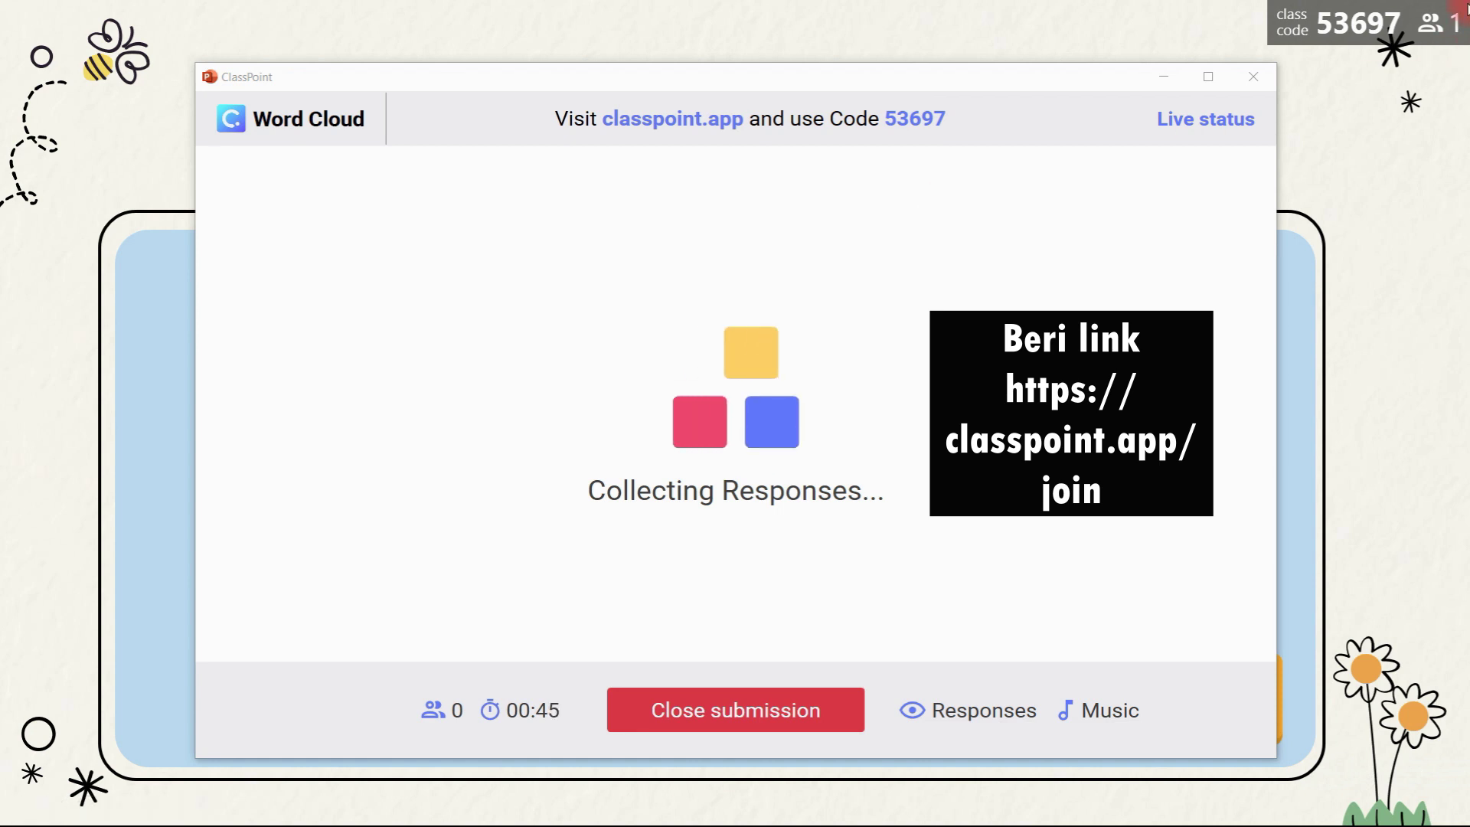
# Step: Run a True / False quick poll on question 01 and close its submission
pyautogui.click(1454, 23)
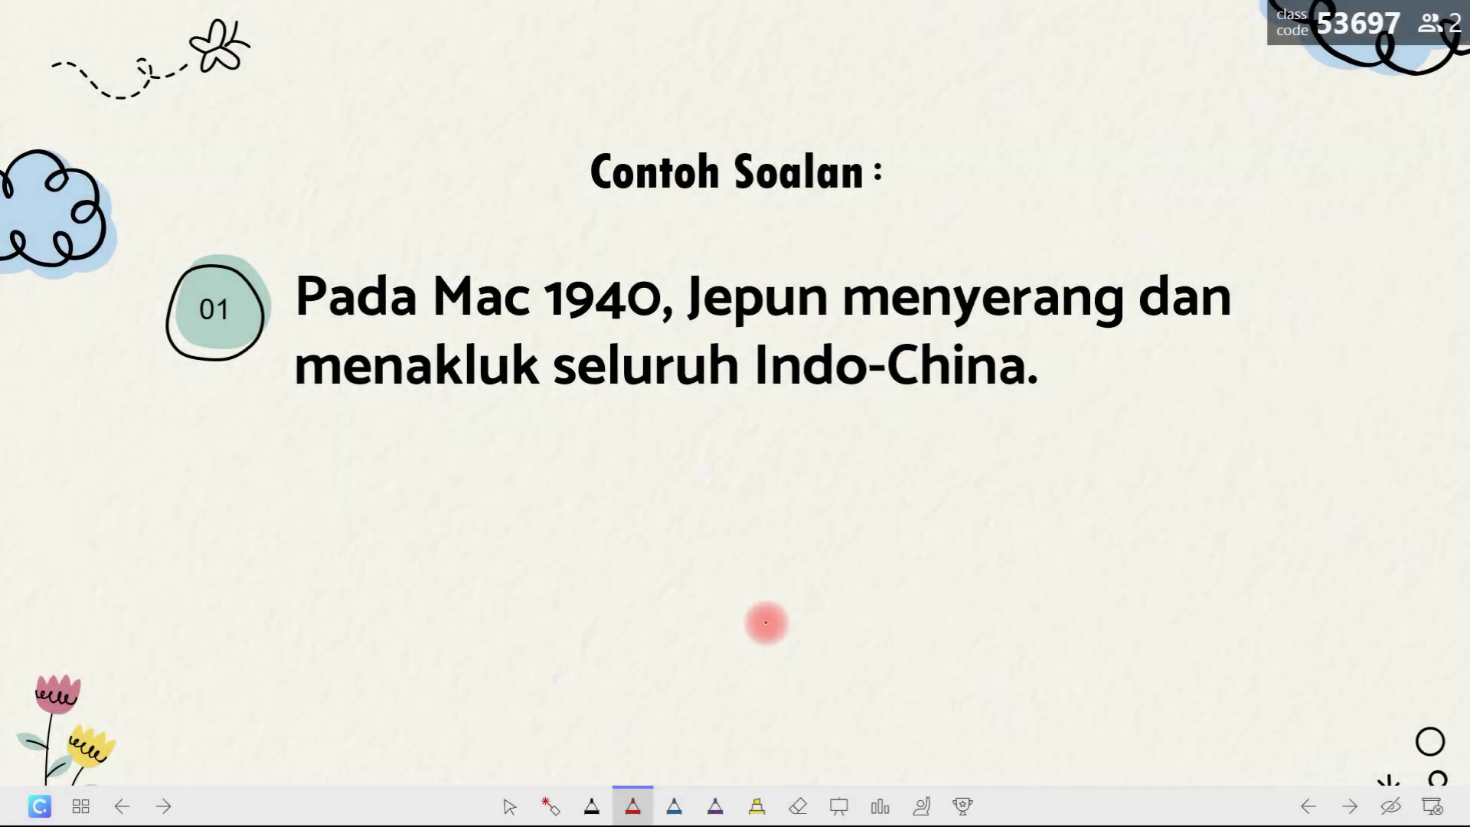
pyautogui.click(880, 807)
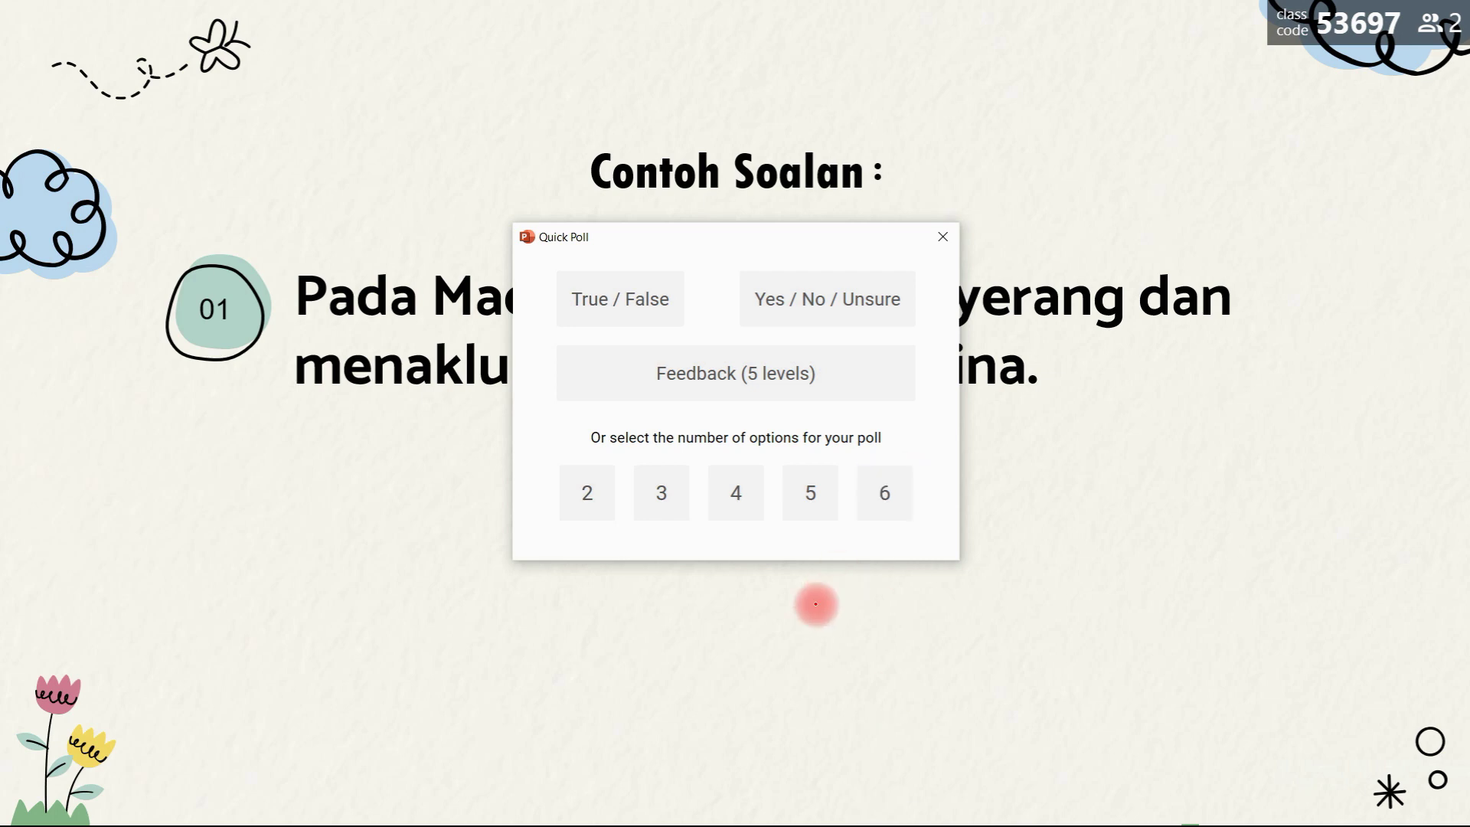
pyautogui.click(634, 306)
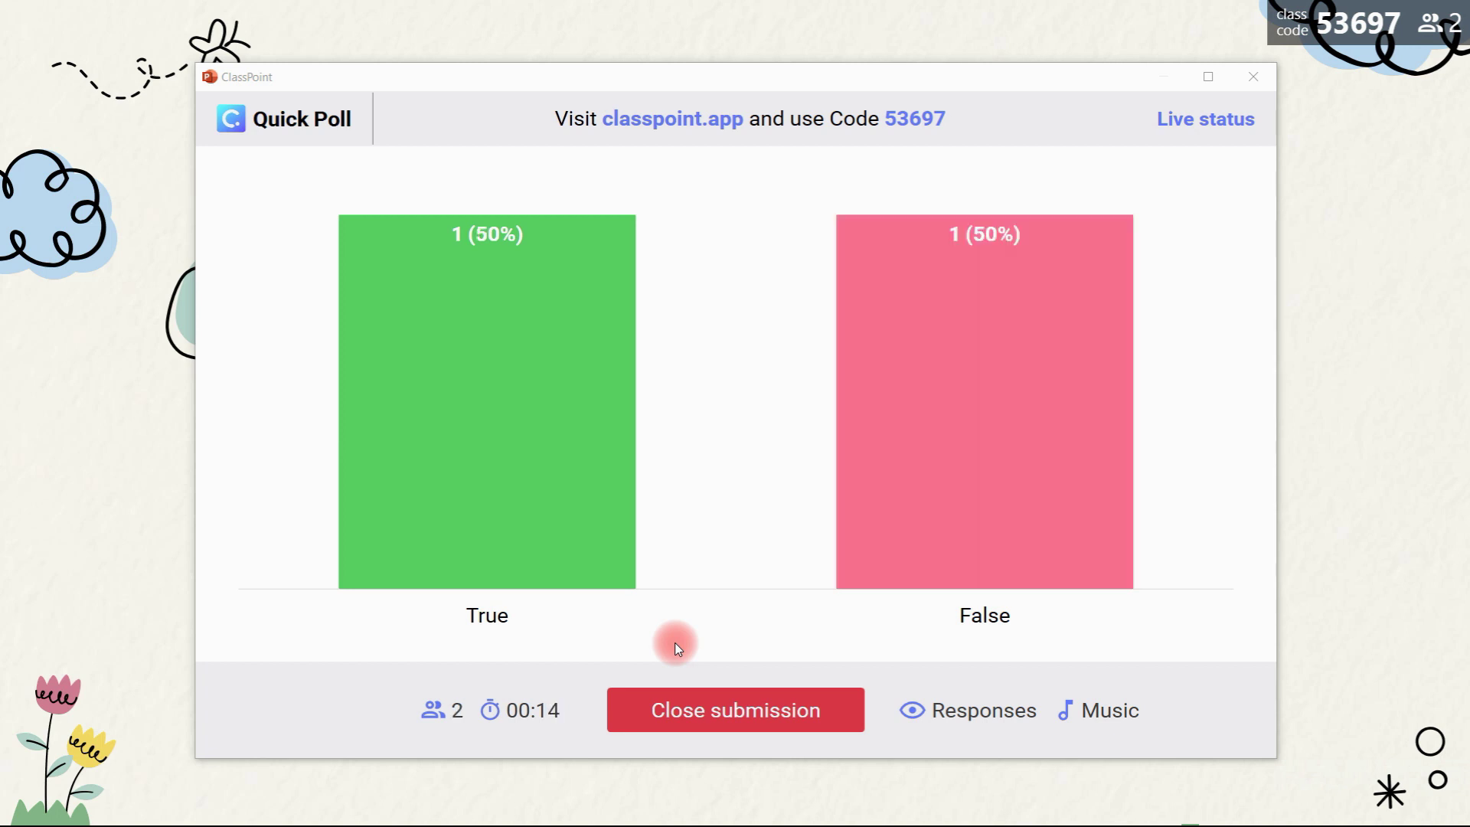
pyautogui.click(735, 711)
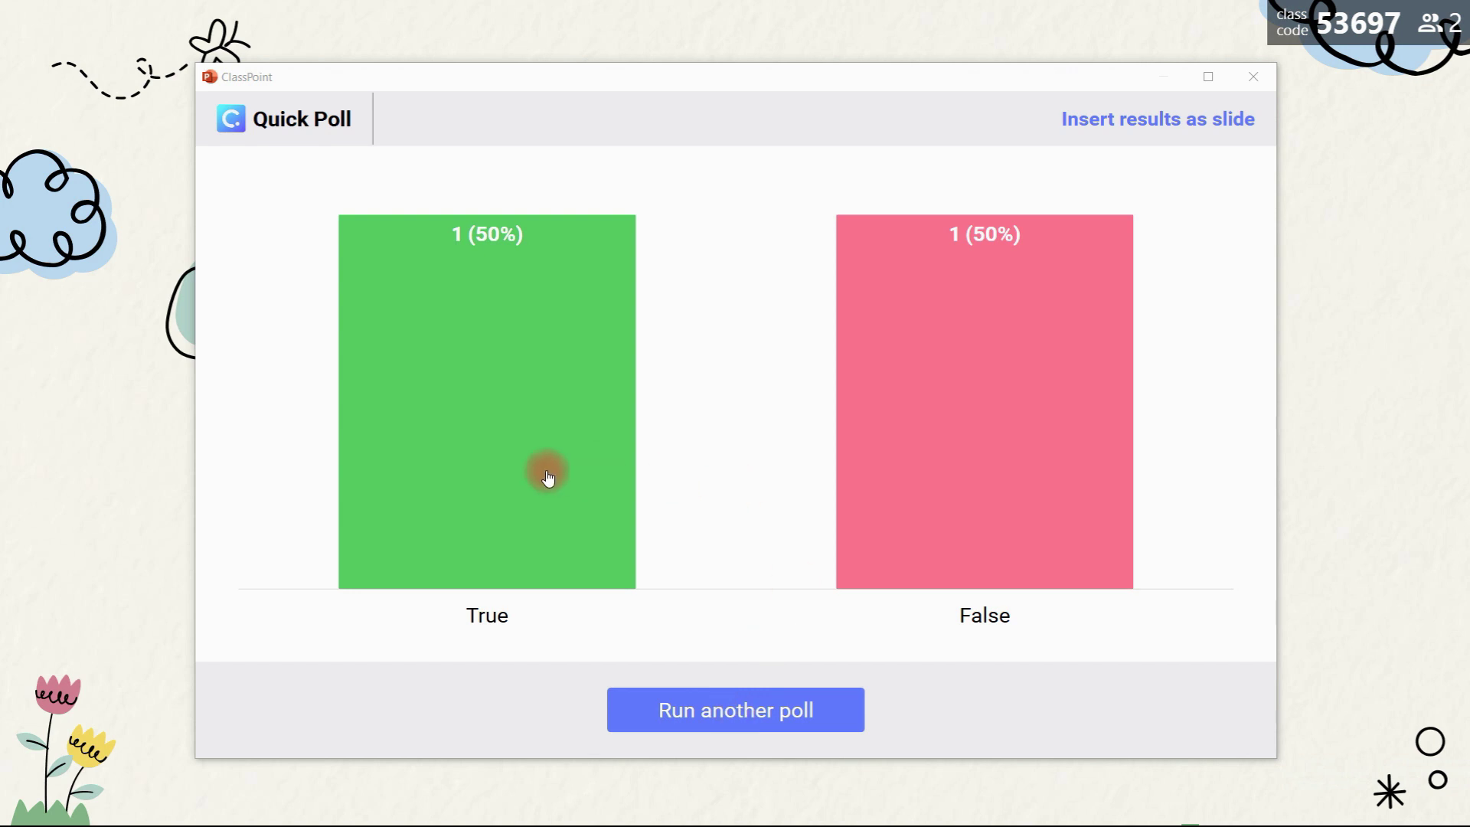
# Step: Check which participants chose True and which chose False, and close the poll results
pyautogui.click(510, 481)
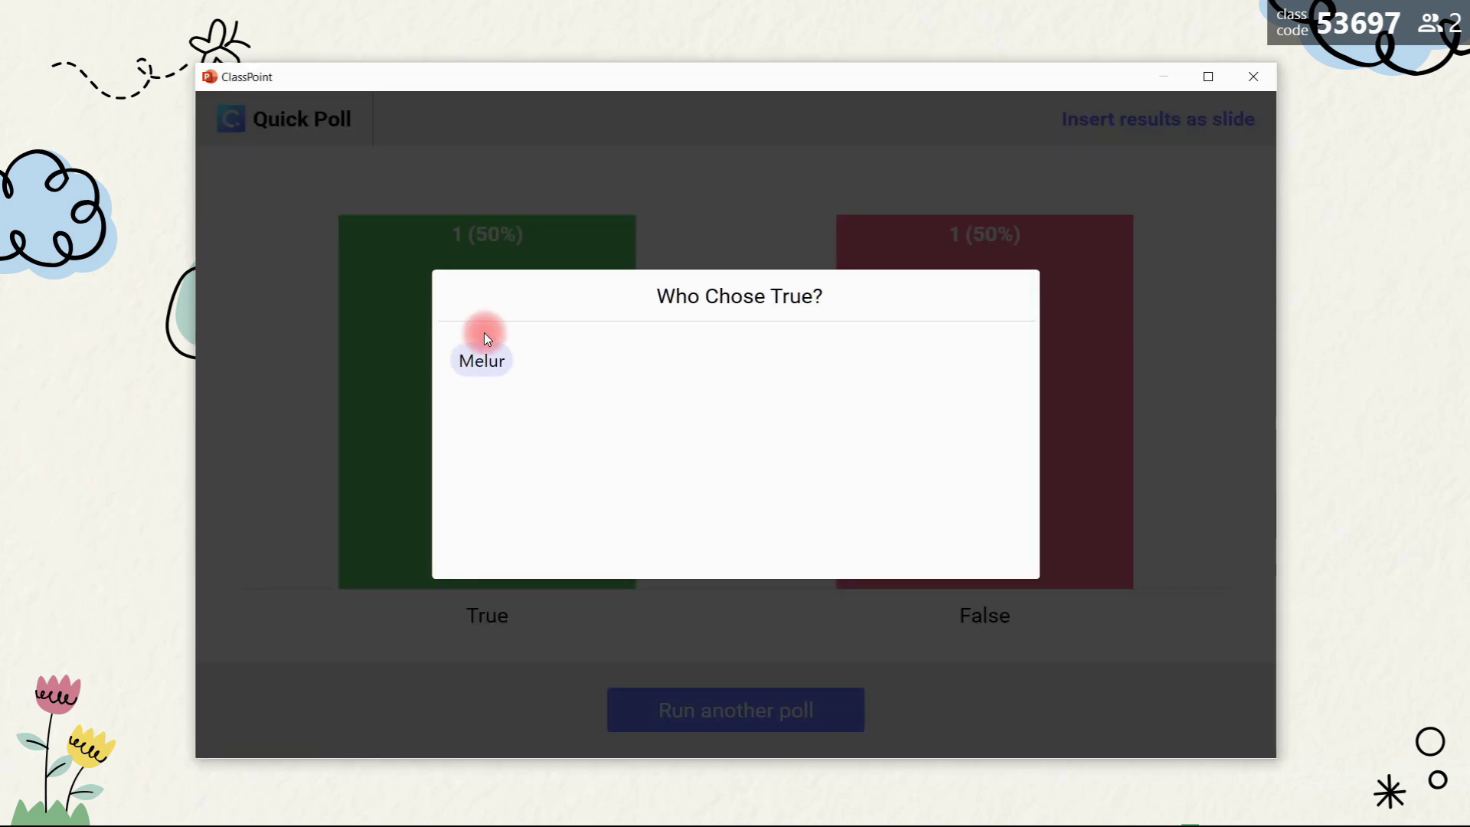
pyautogui.click(876, 677)
pyautogui.click(984, 348)
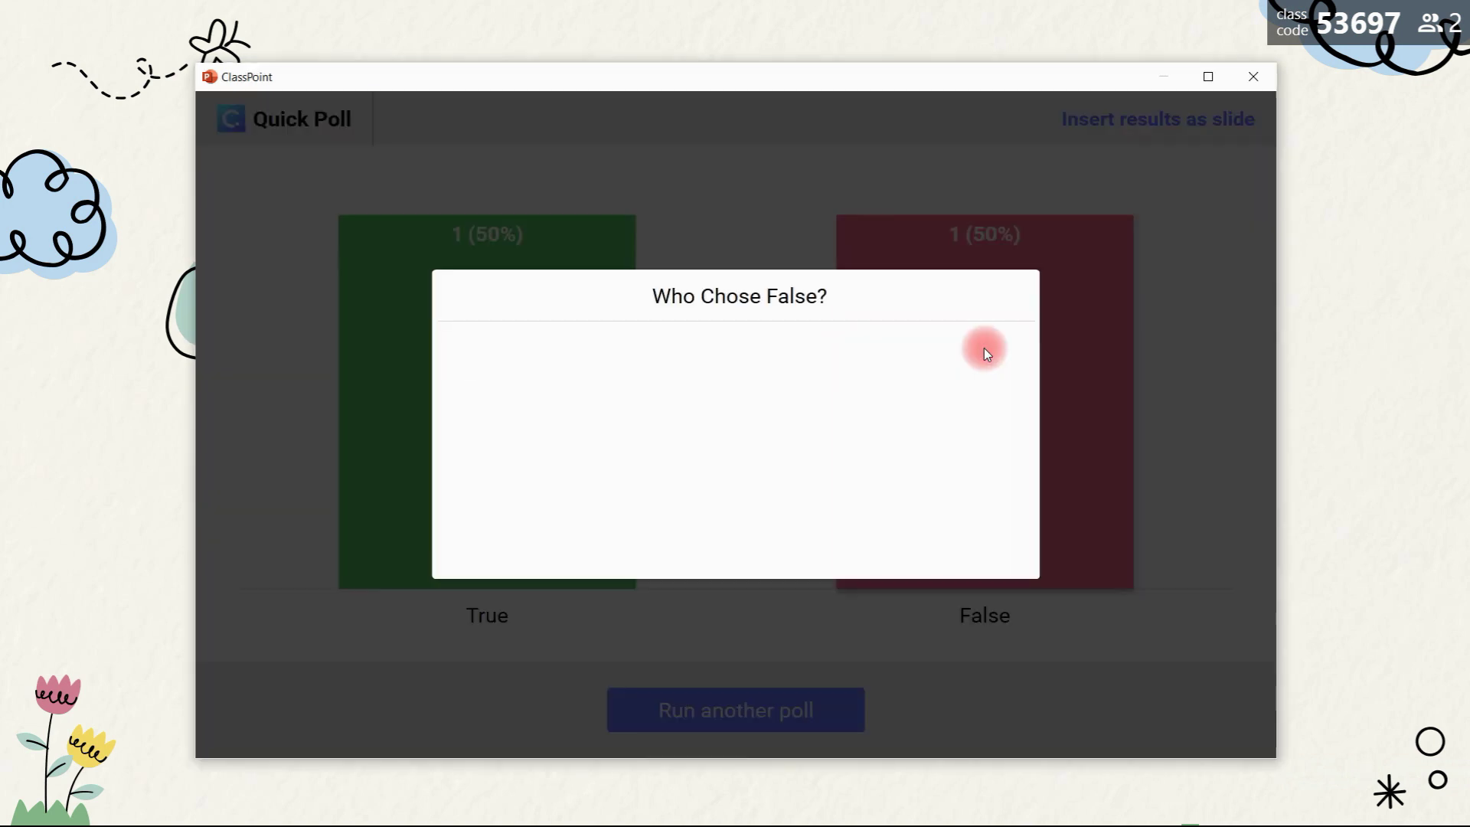
pyautogui.click(1173, 203)
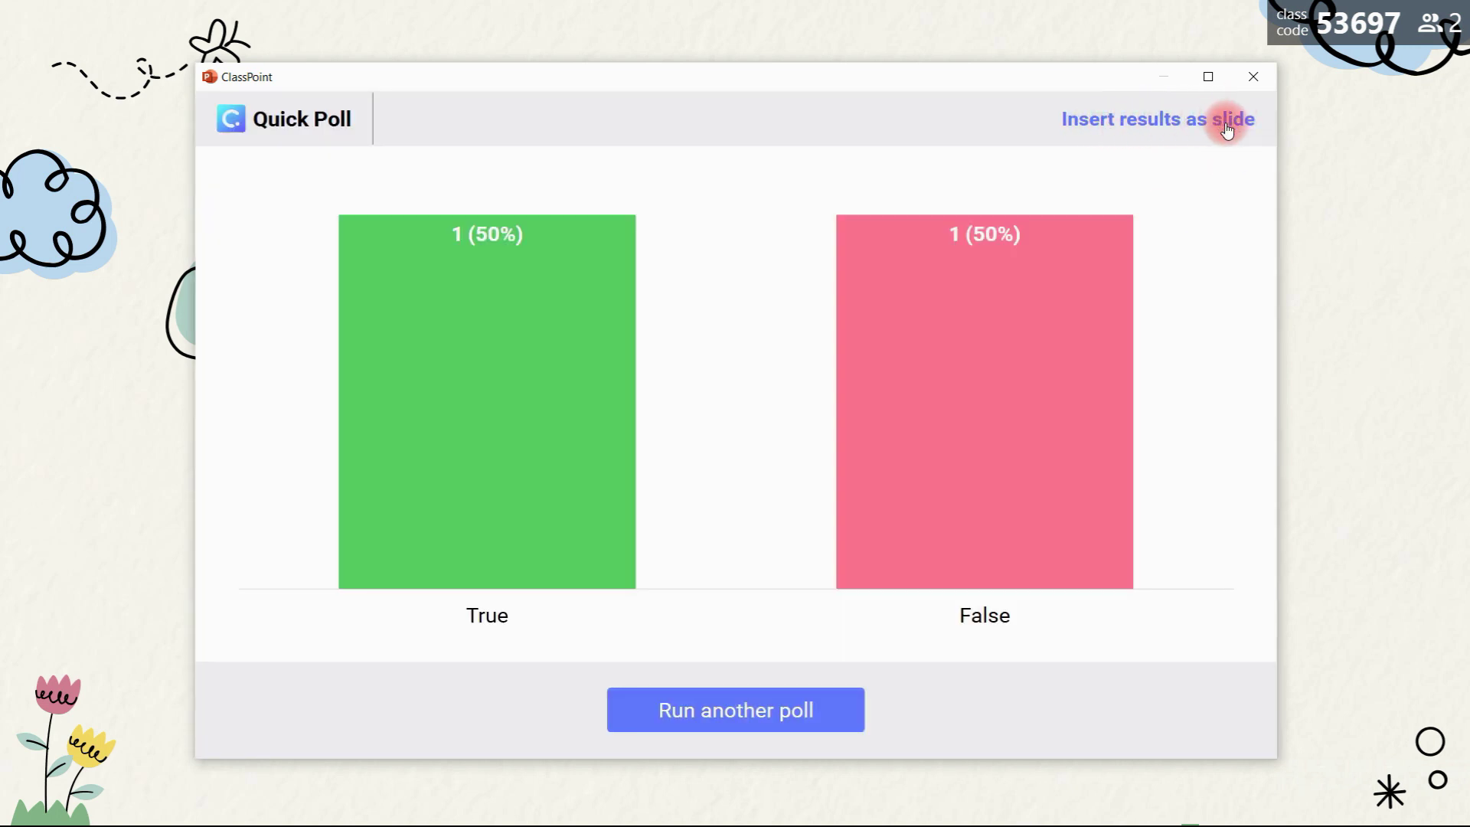
pyautogui.click(1250, 76)
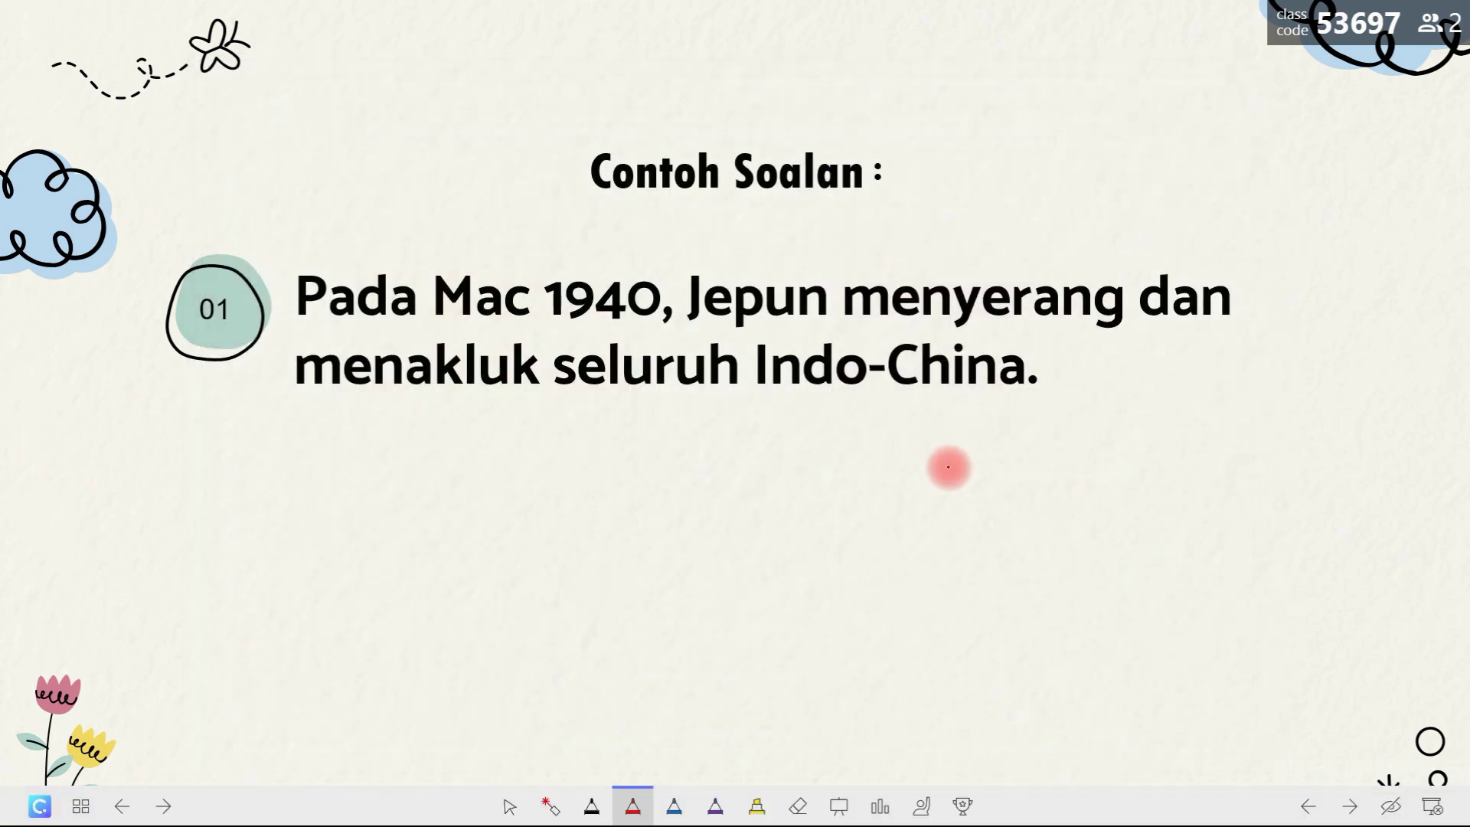
# Step: Advance to question 02 and run a Yes / No / Unsure quick poll, closing its submission and results
pyautogui.press('Right')
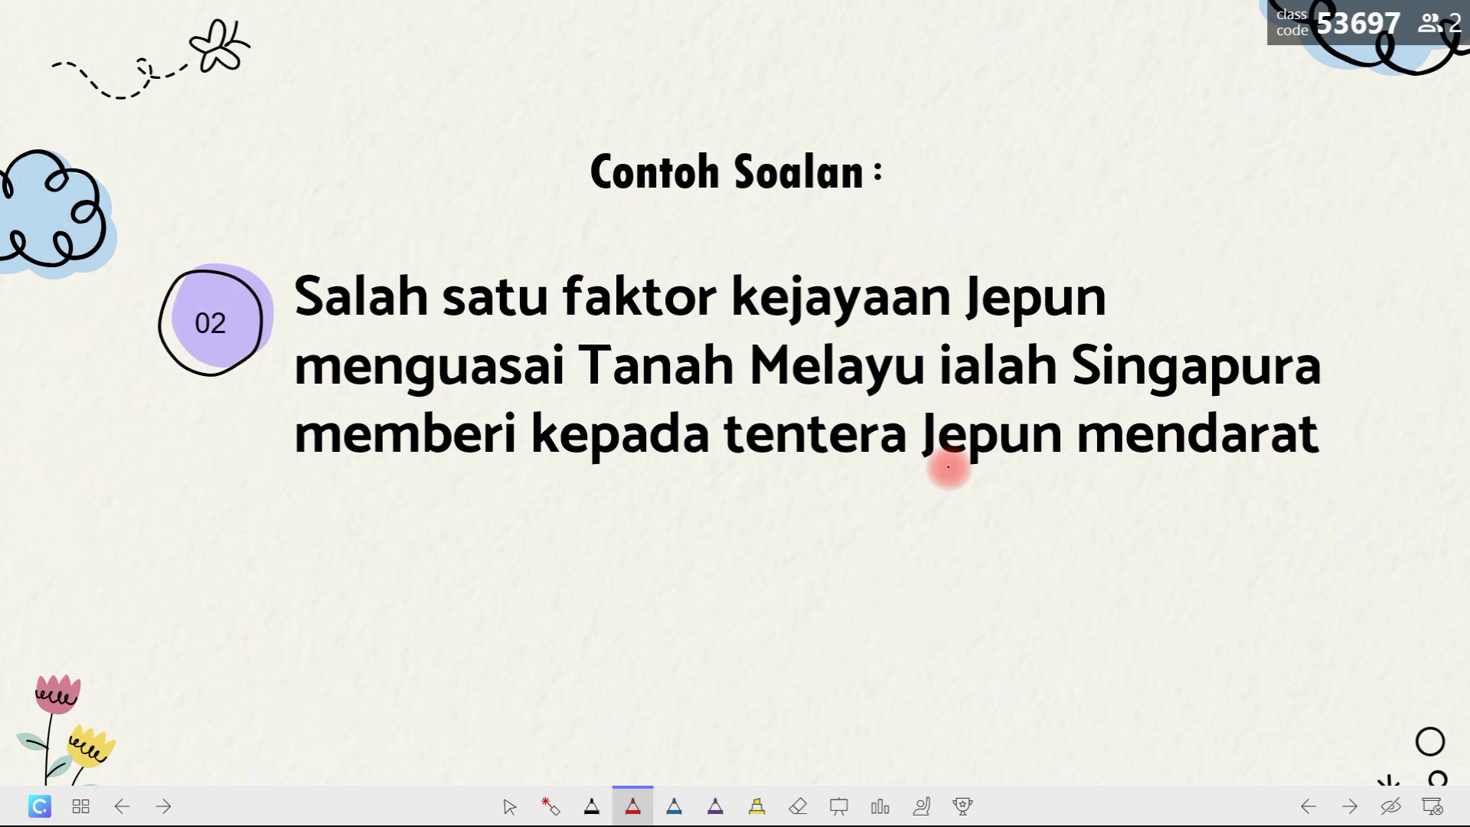
pyautogui.click(880, 805)
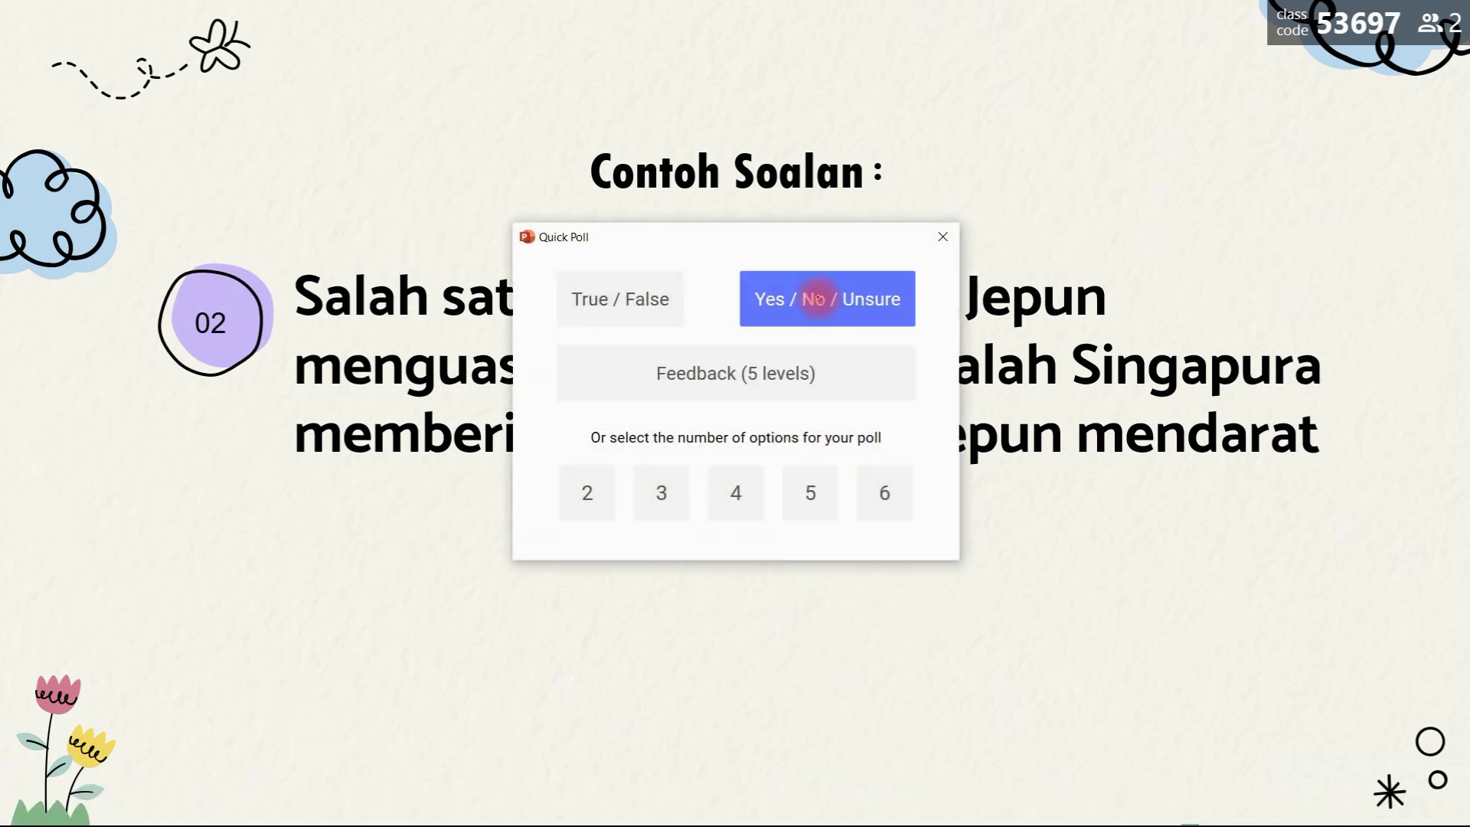
pyautogui.click(817, 298)
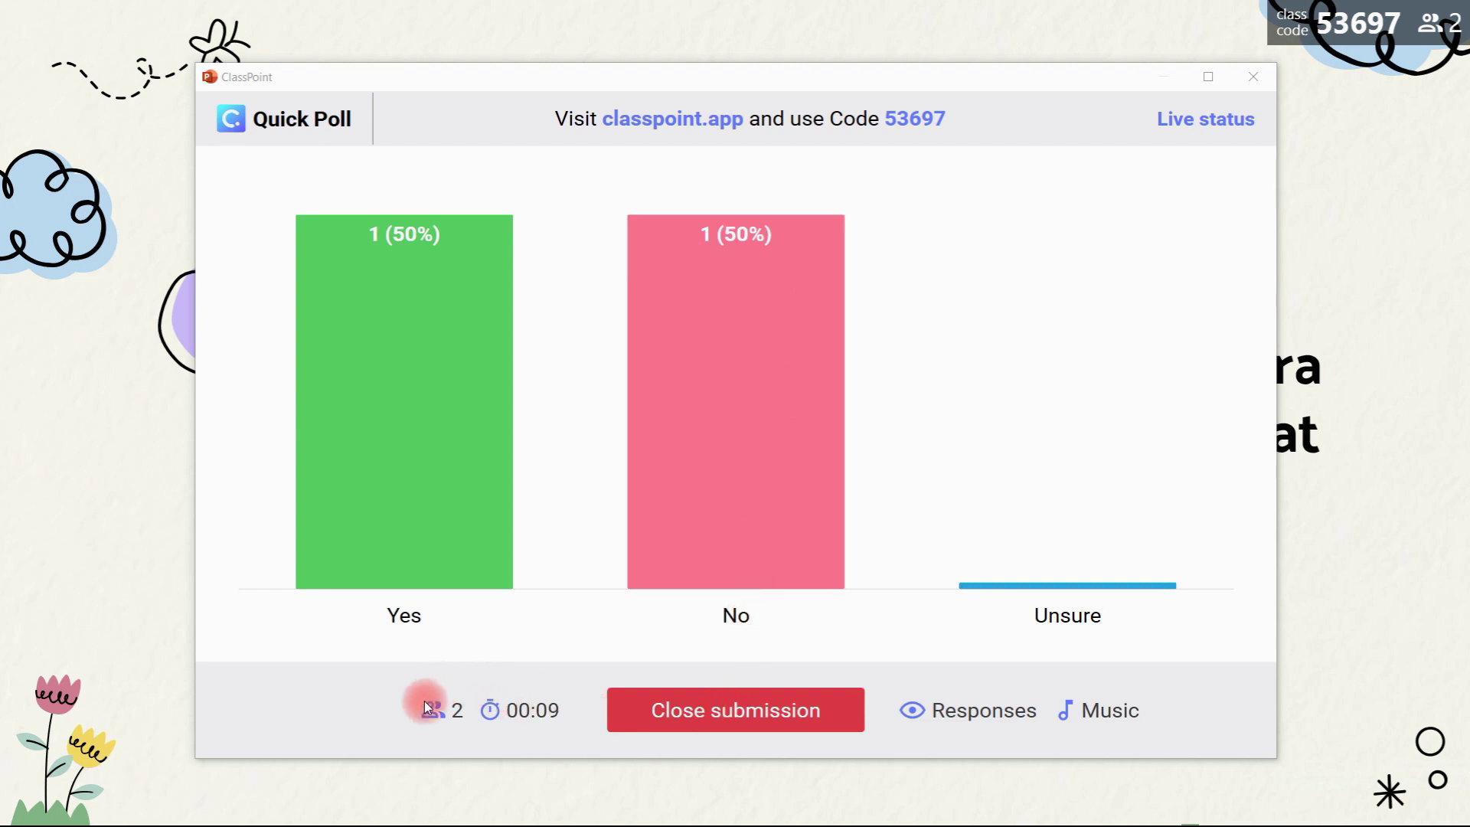
pyautogui.click(736, 710)
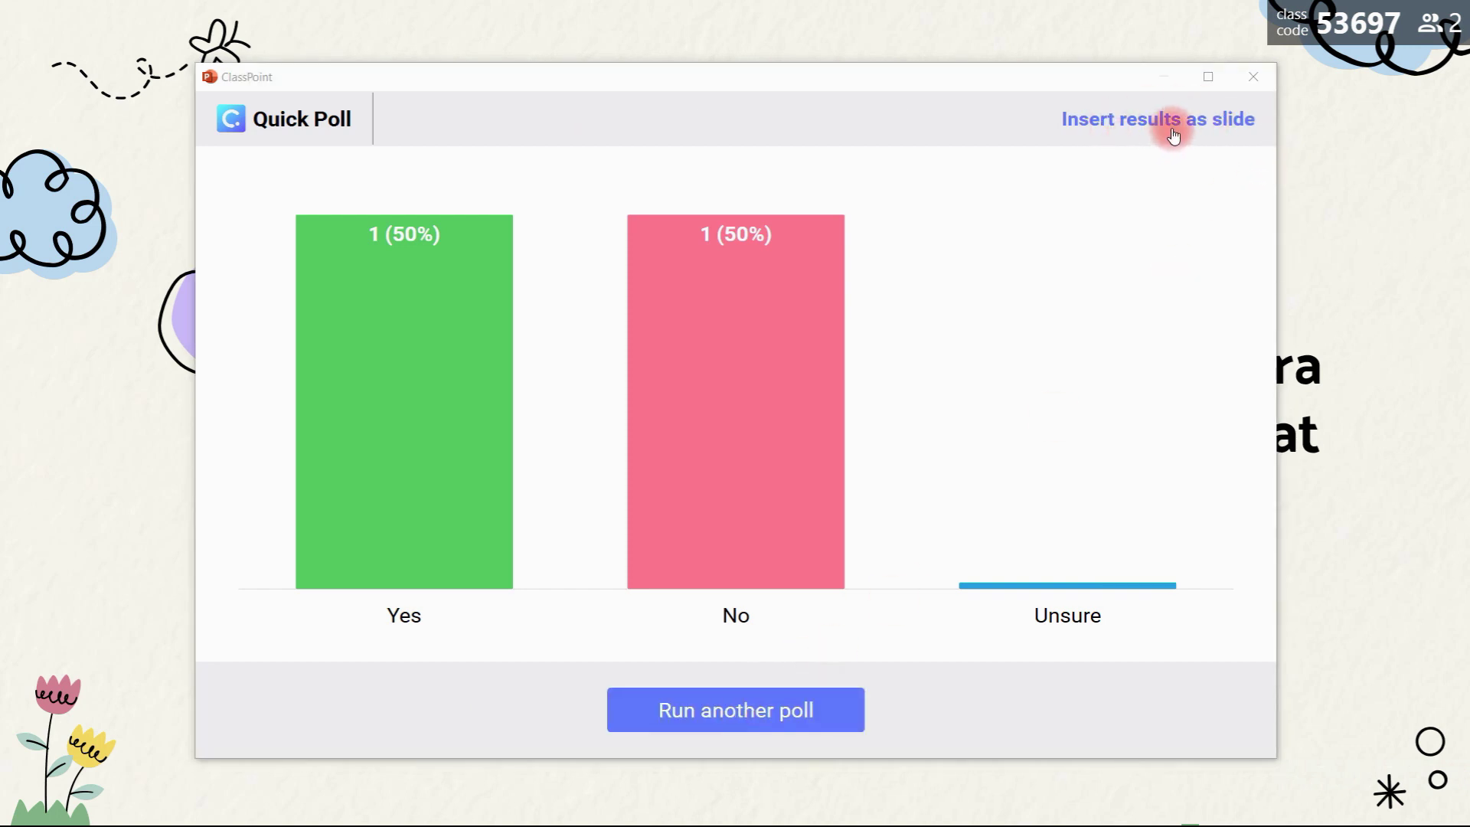
pyautogui.click(1255, 79)
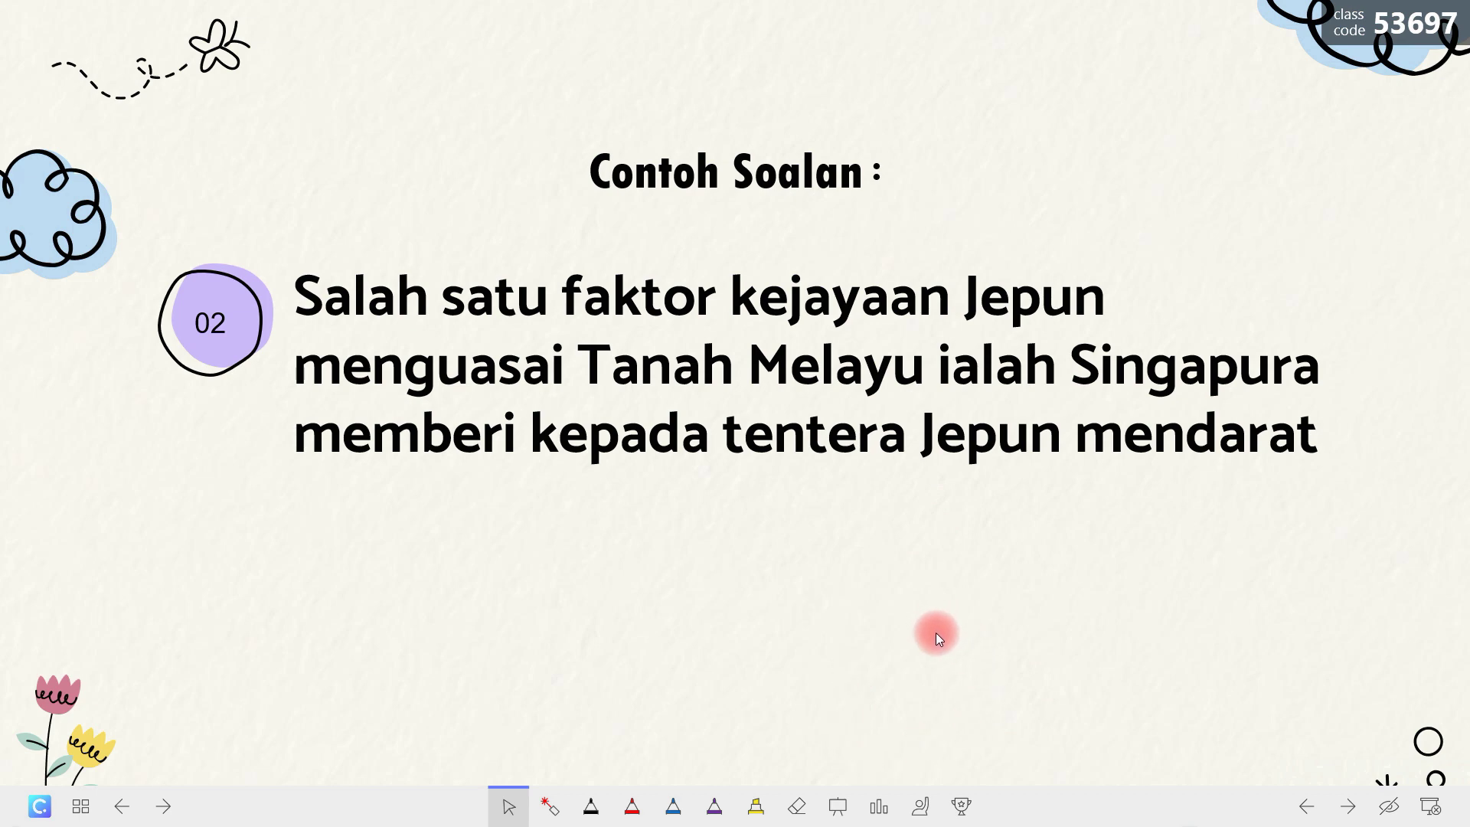
# Step: Start Pick a Name and flip both cards to reveal the participants' names, turning them back over
pyautogui.click(922, 807)
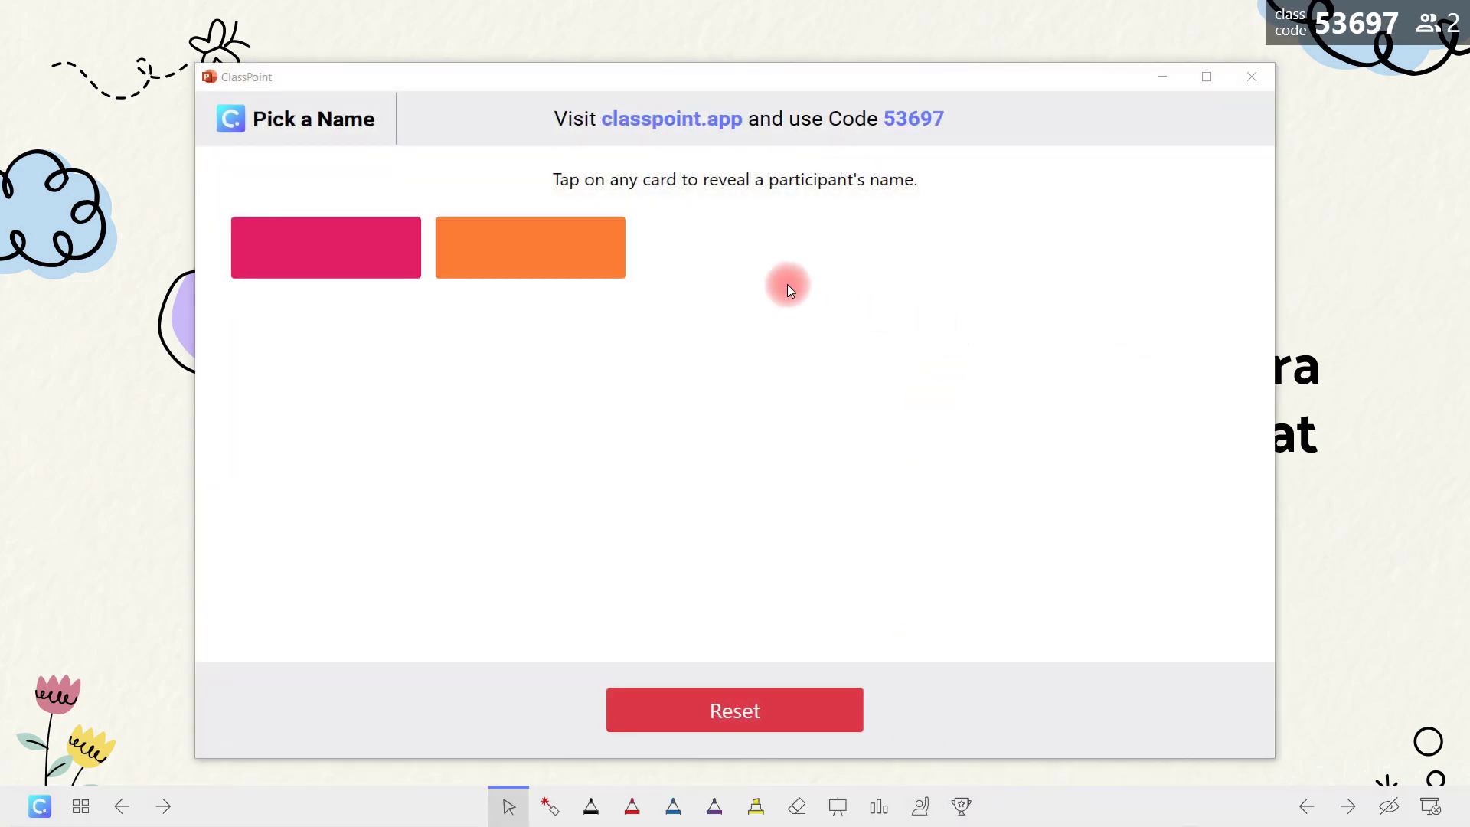
pyautogui.click(542, 261)
pyautogui.click(354, 251)
pyautogui.click(522, 257)
pyautogui.click(346, 245)
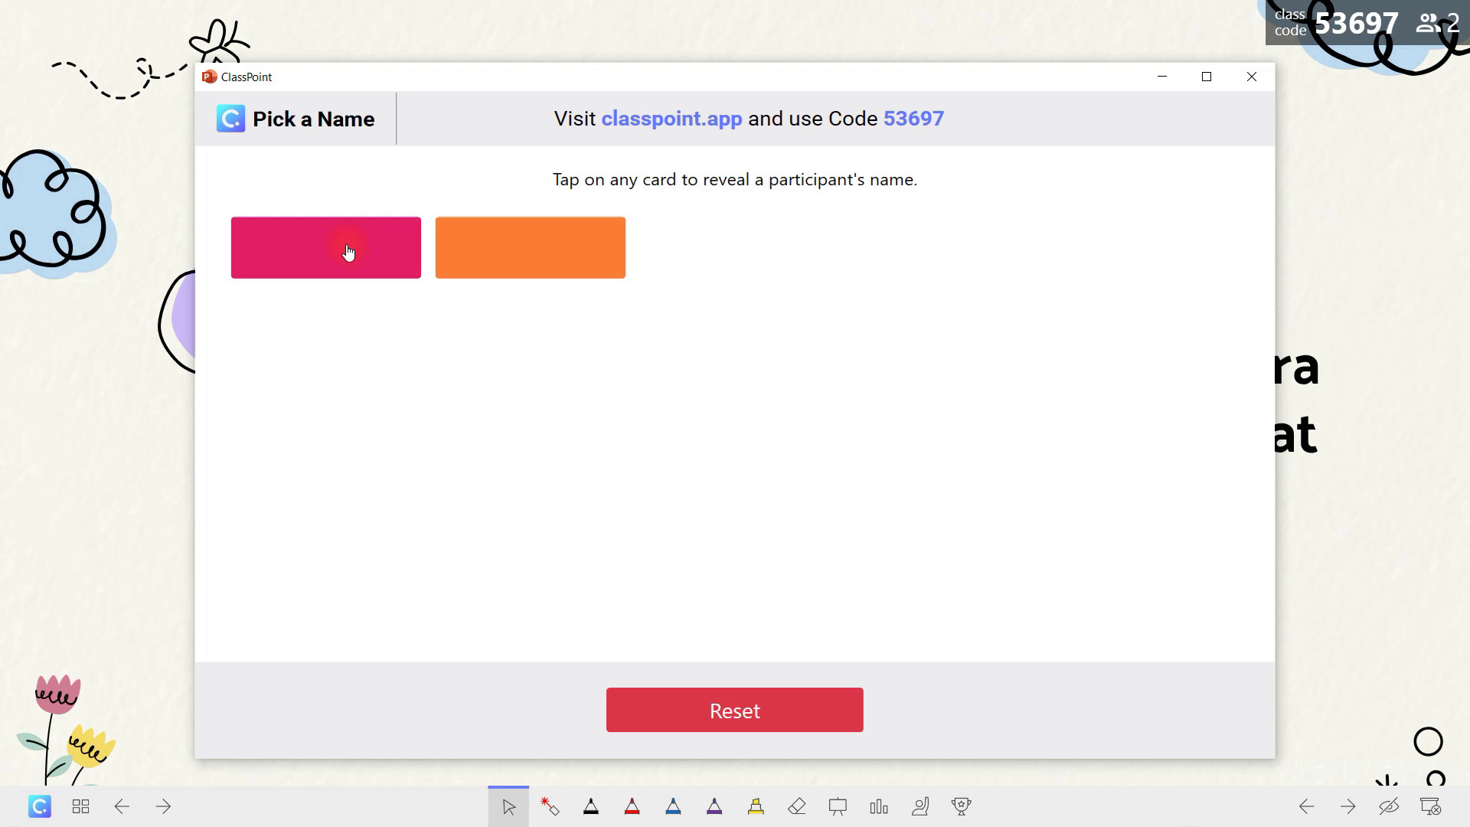
# Step: Reset the name cards and reveal both participants again, covering the second card back up
pyautogui.click(732, 711)
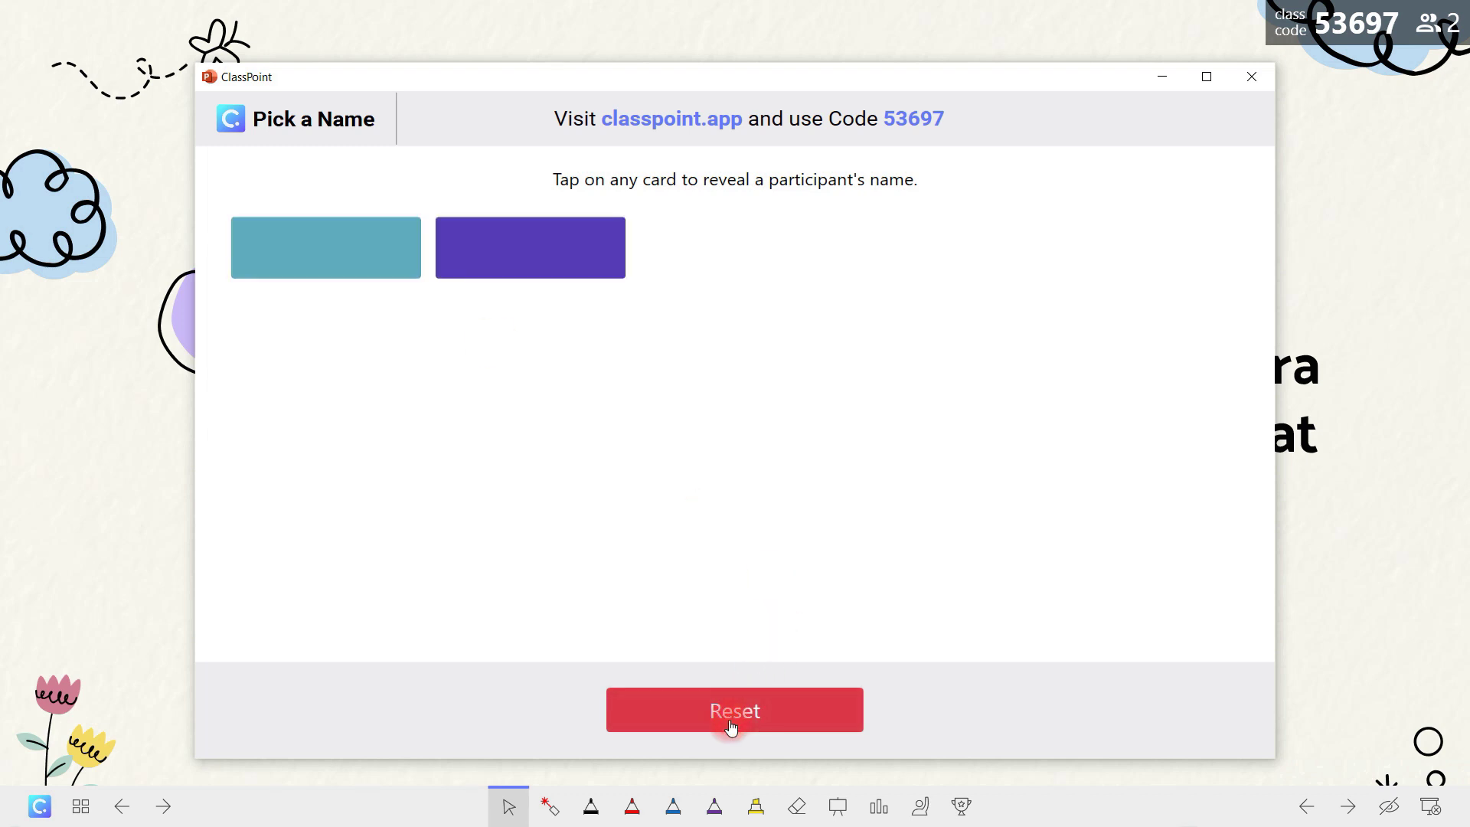
pyautogui.click(560, 242)
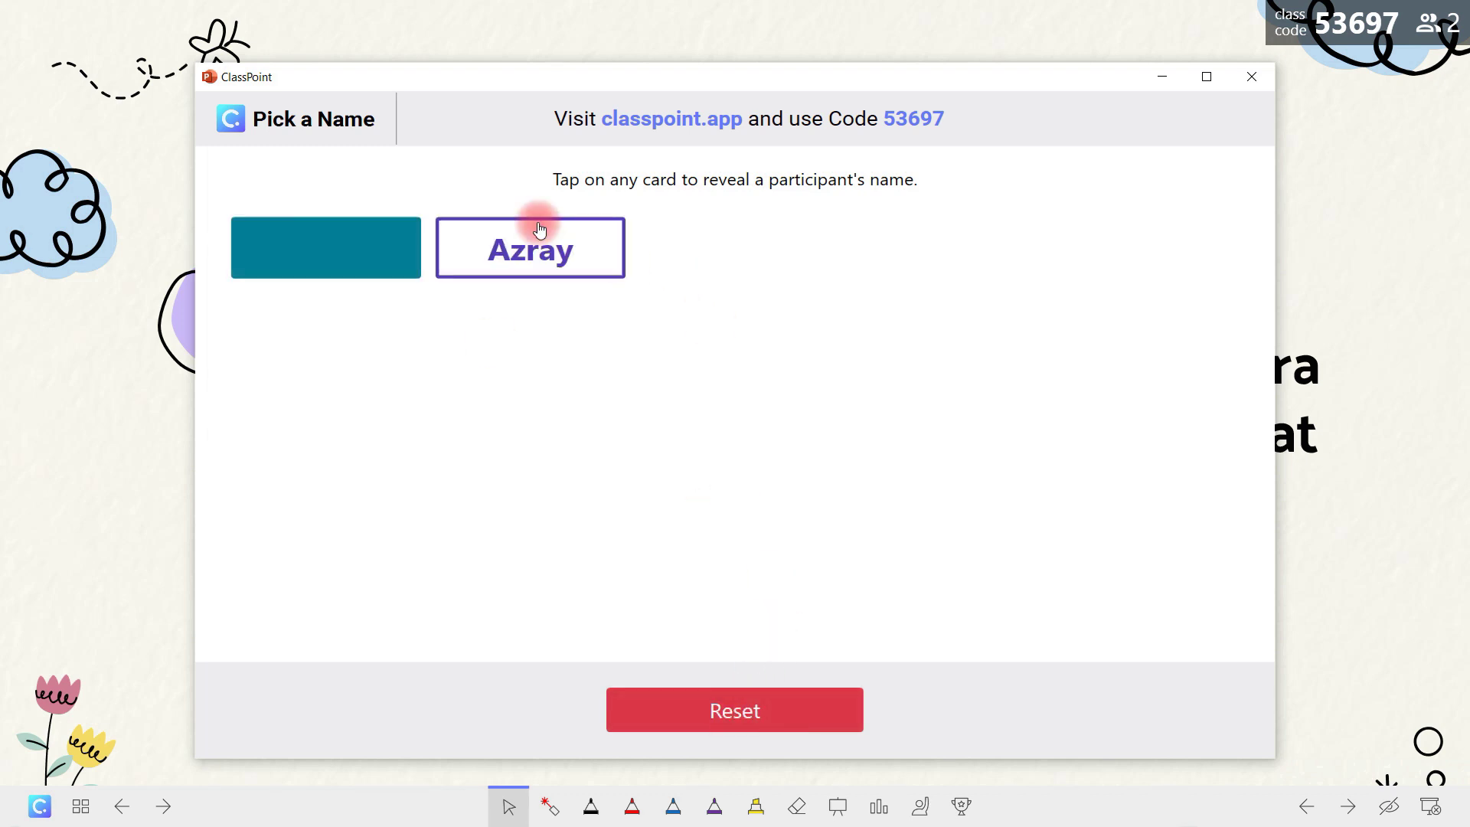
pyautogui.click(350, 240)
pyautogui.click(518, 245)
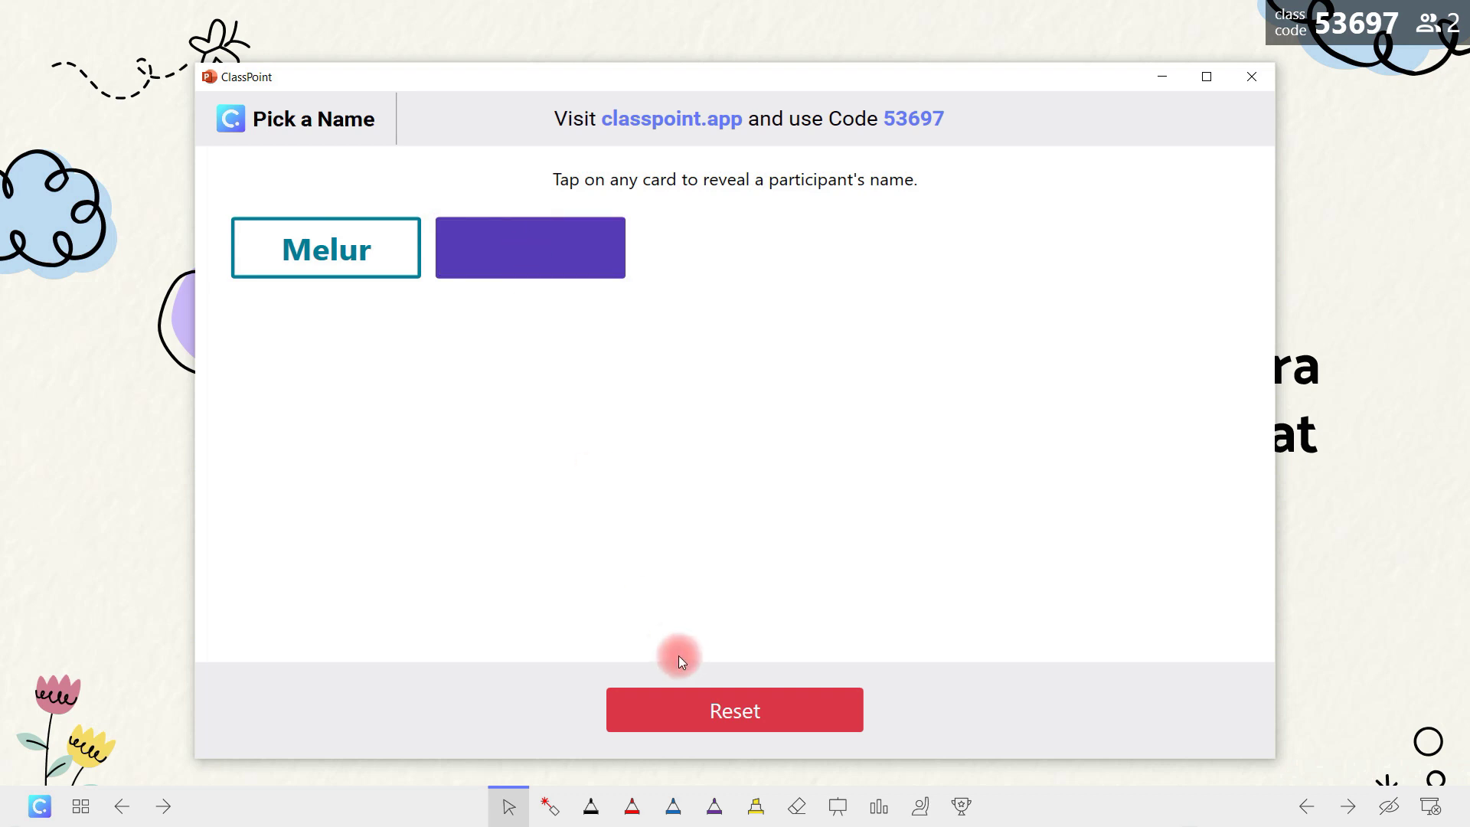
# Step: Reshuffle the covered name cards and close Pick a Name
pyautogui.click(702, 714)
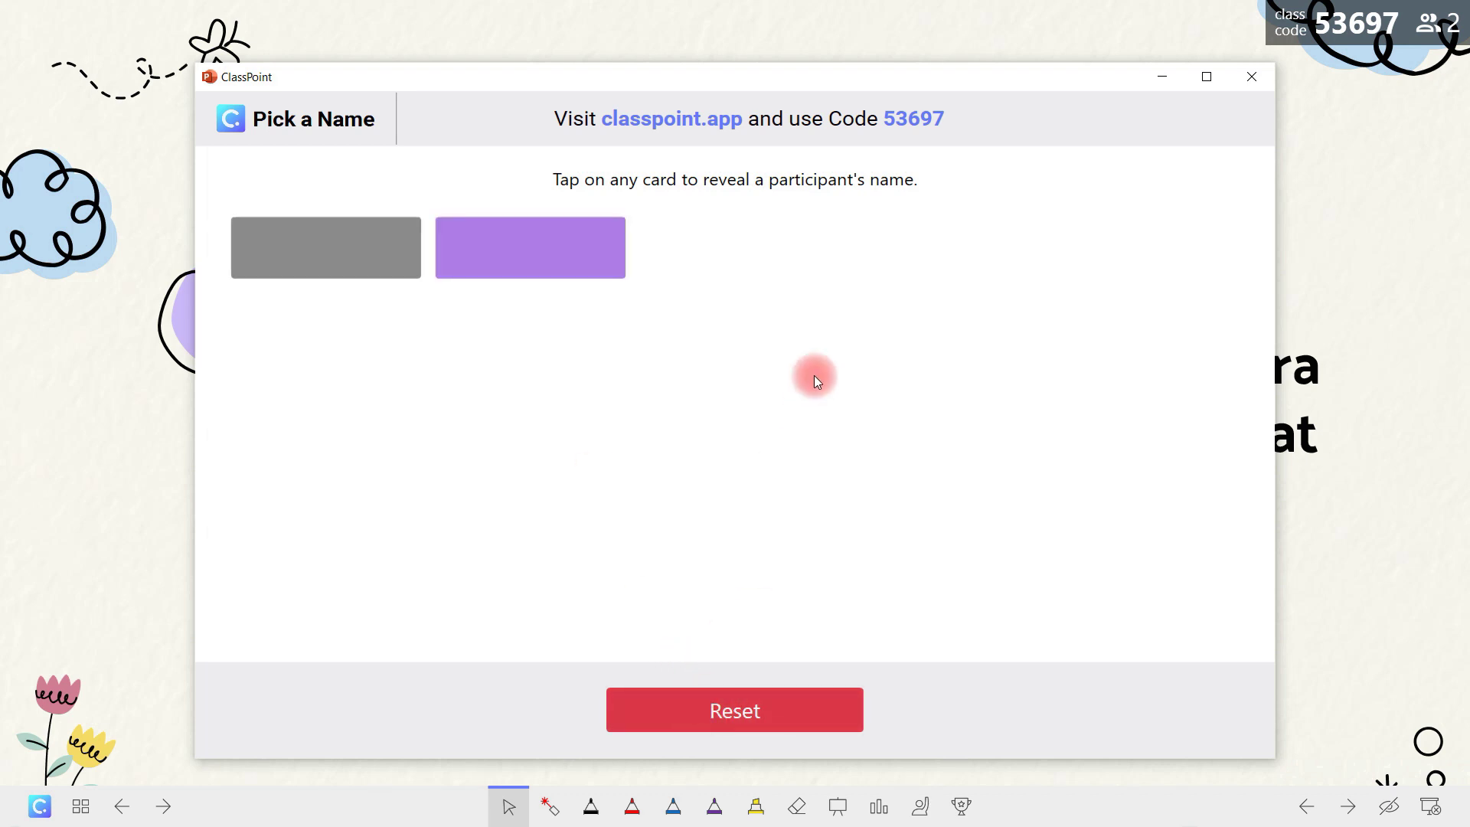
pyautogui.click(1381, 126)
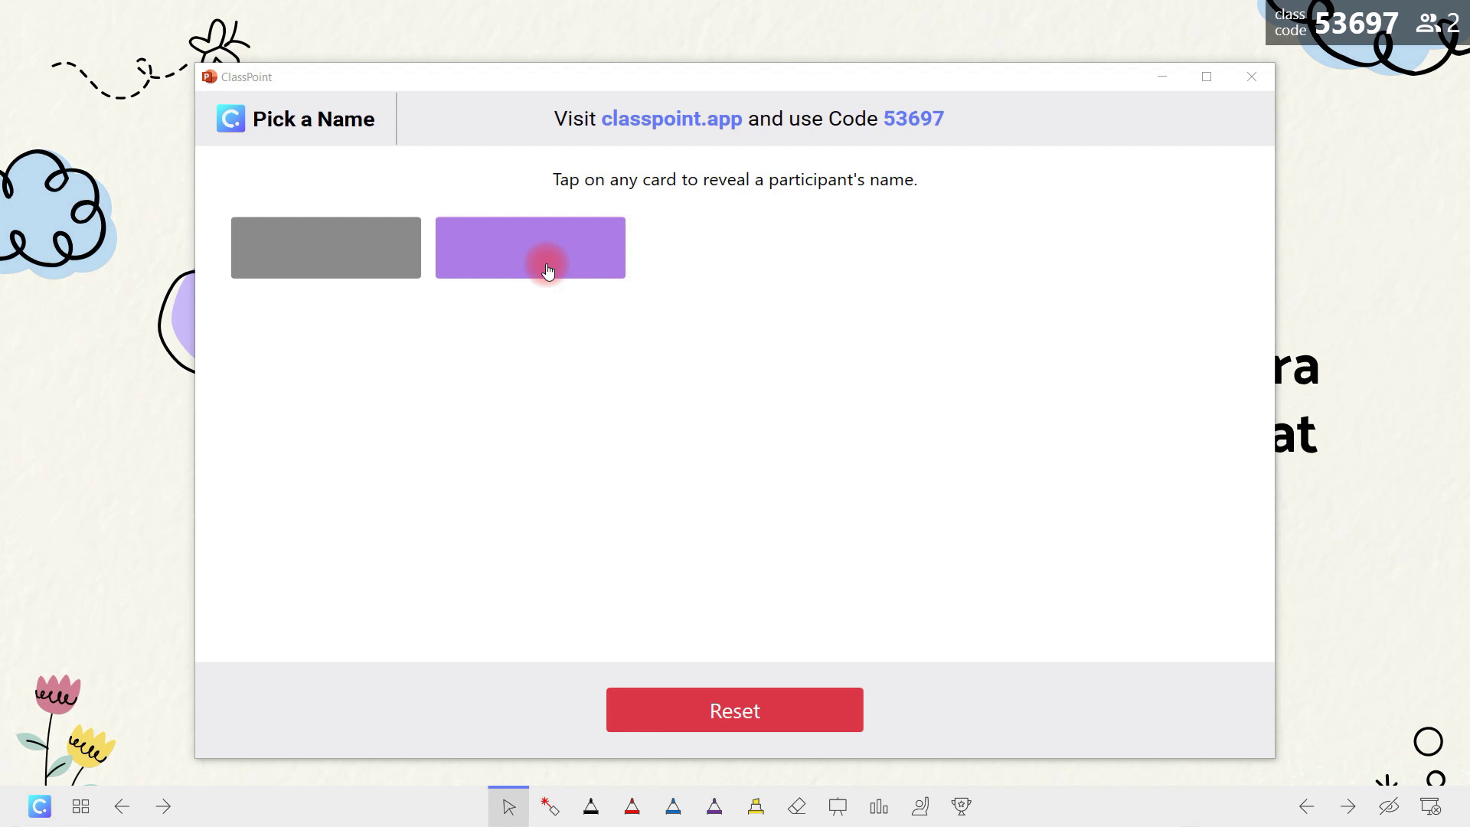
pyautogui.click(744, 716)
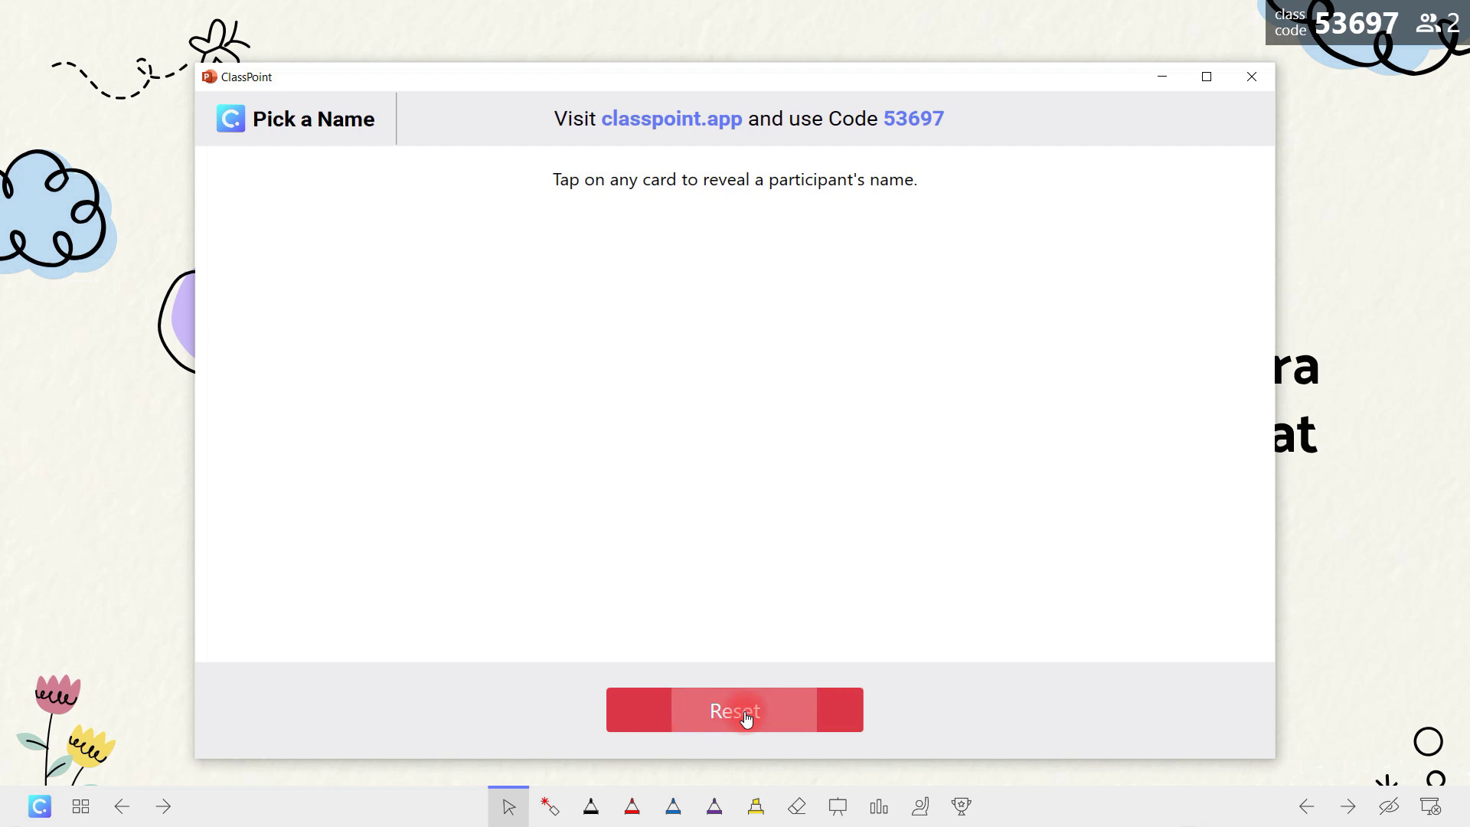
pyautogui.click(1251, 81)
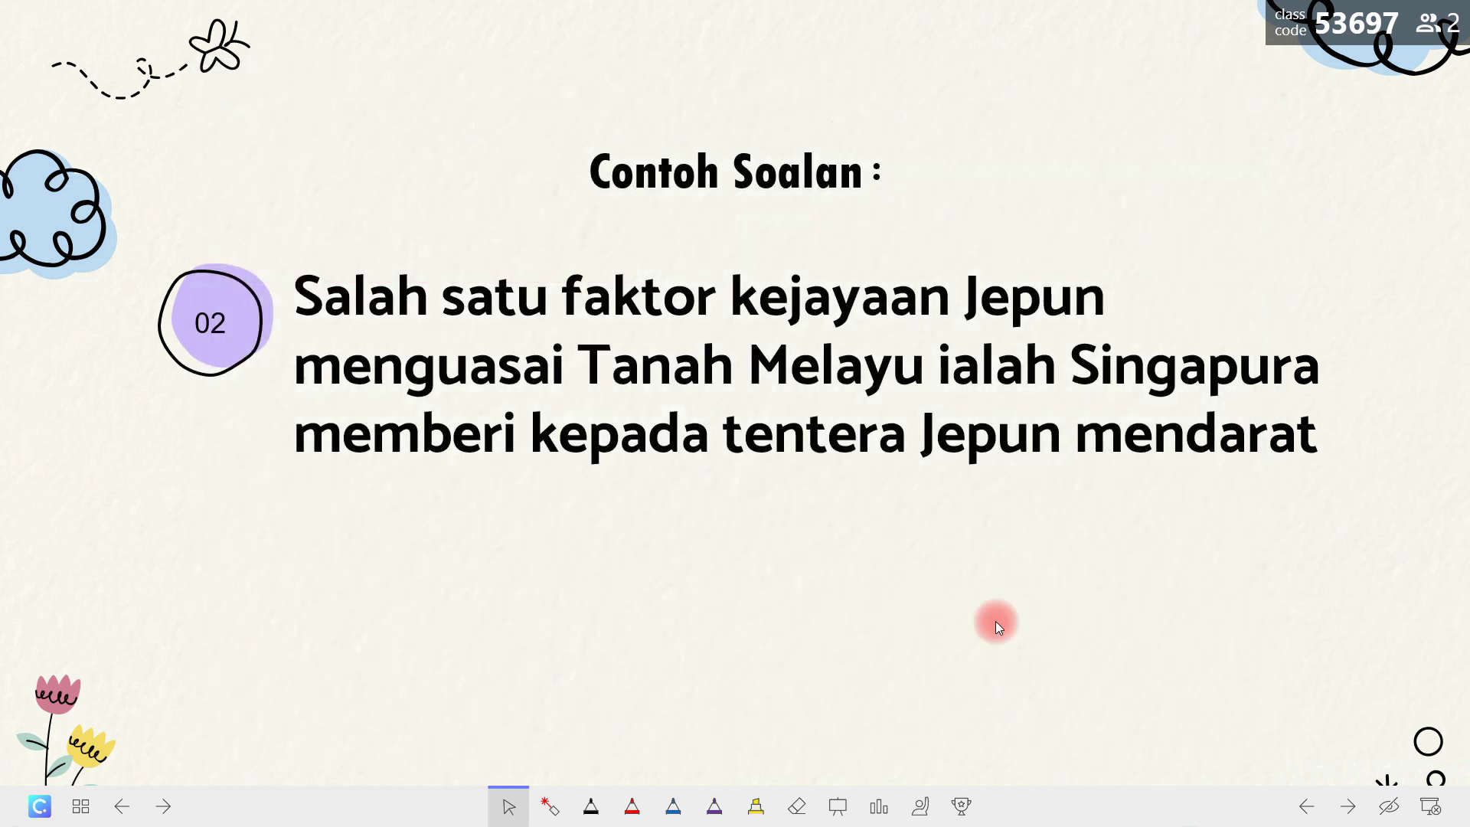
# Step: Show the leader board as a table, then close it and advance to the "Selamat Mencuba!!!" slide
pyautogui.click(958, 811)
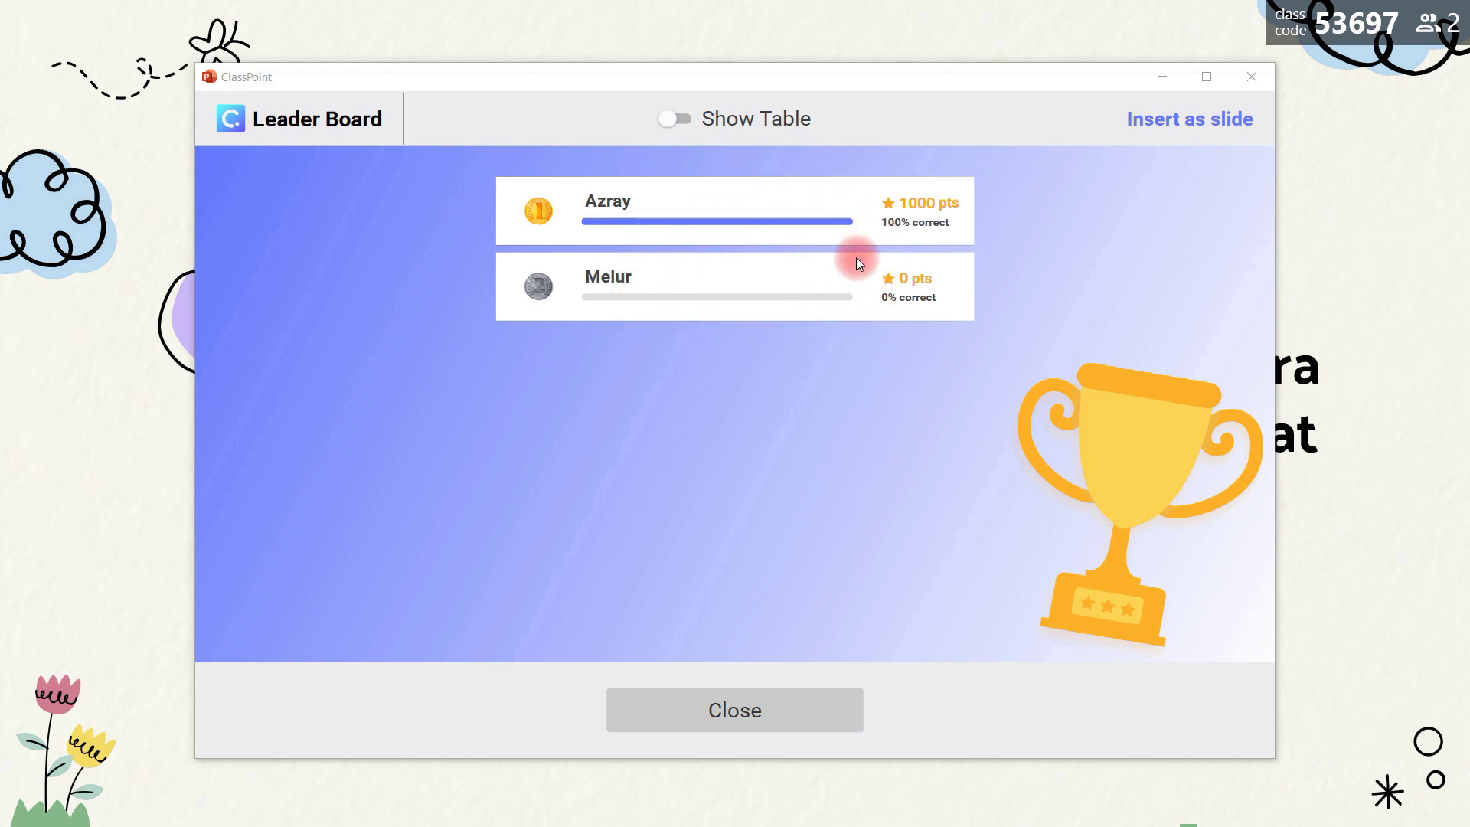
pyautogui.click(682, 120)
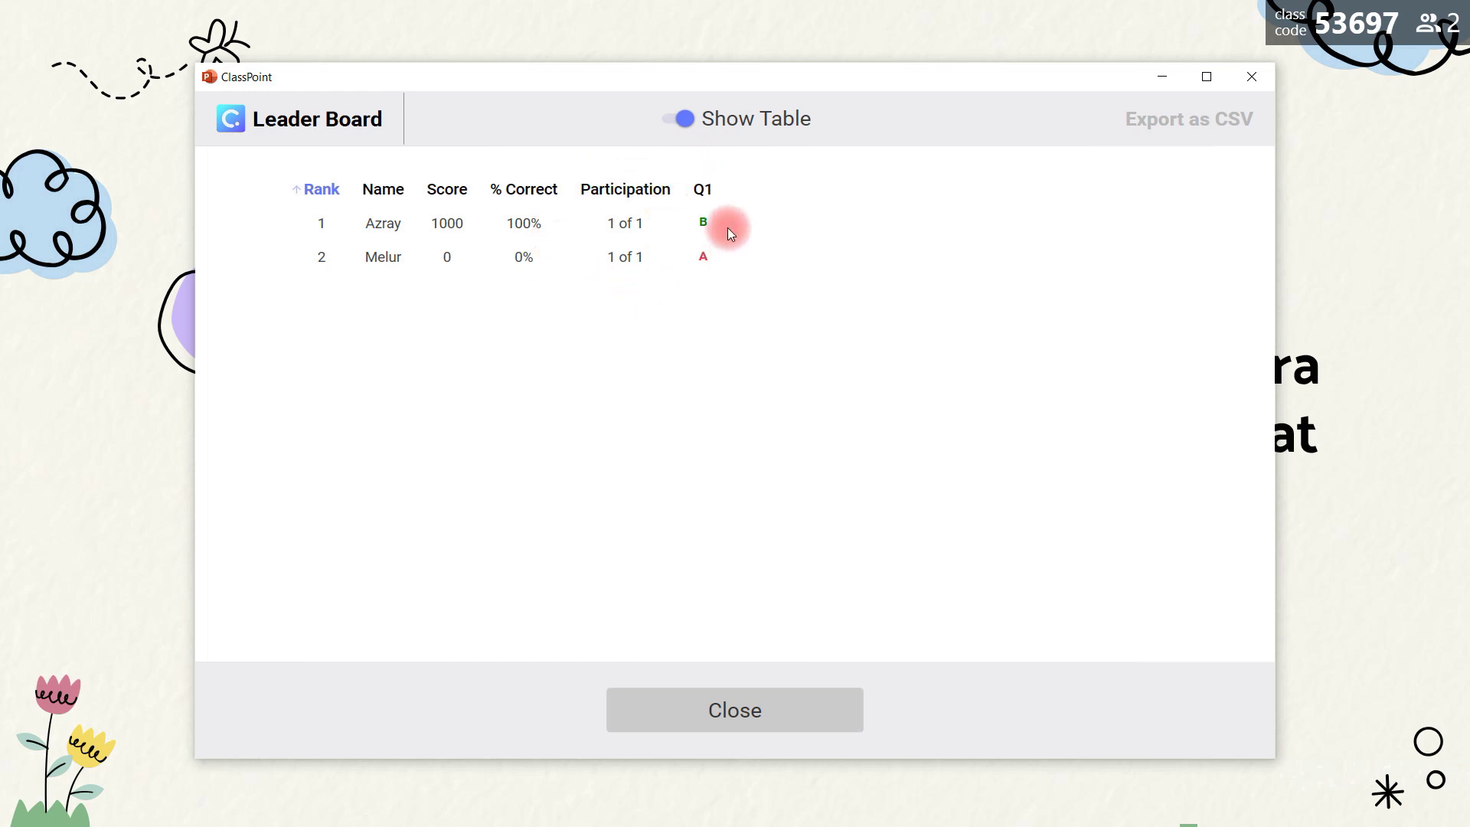
pyautogui.click(756, 710)
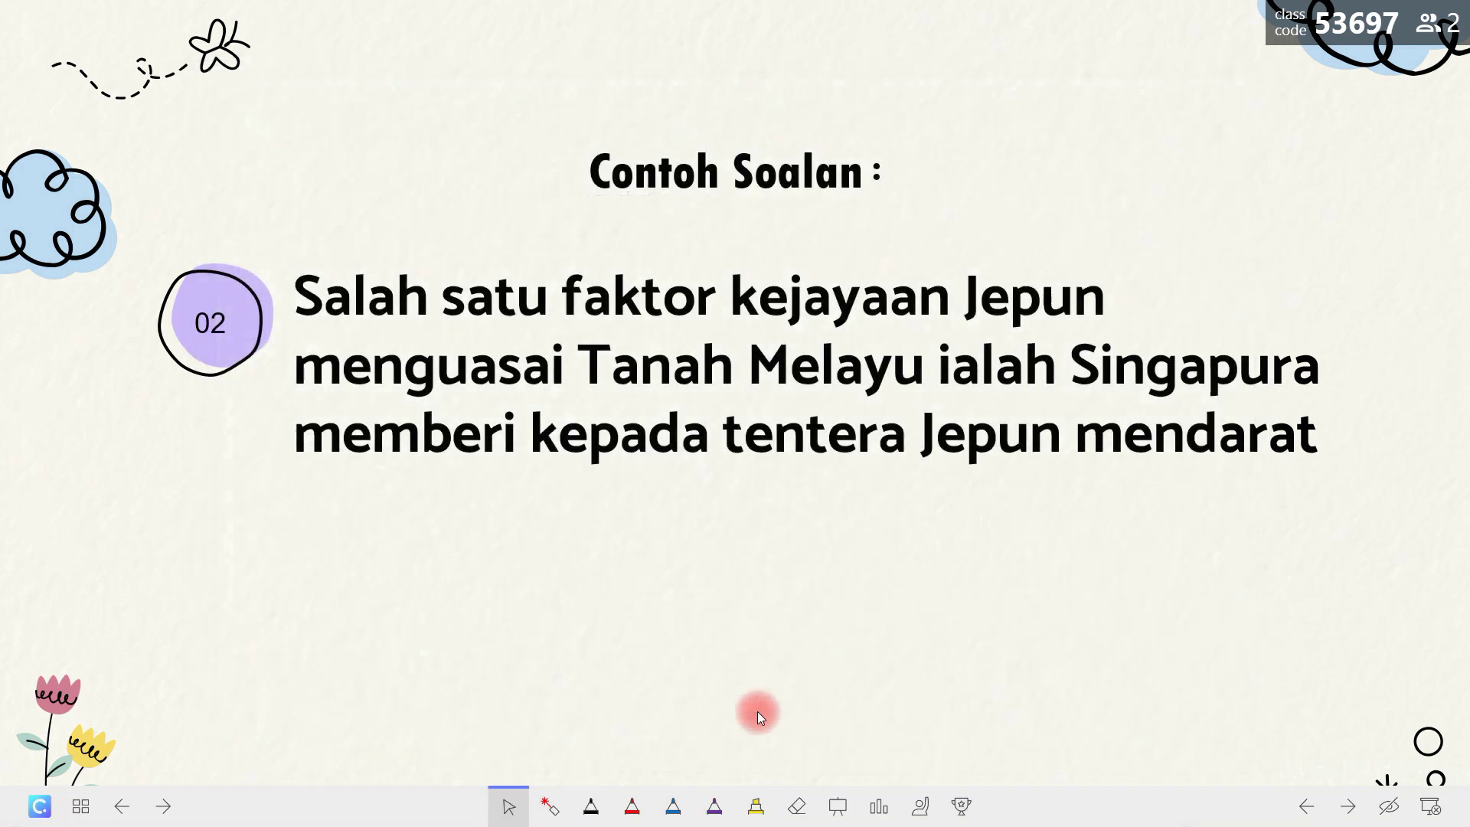
pyautogui.click(757, 711)
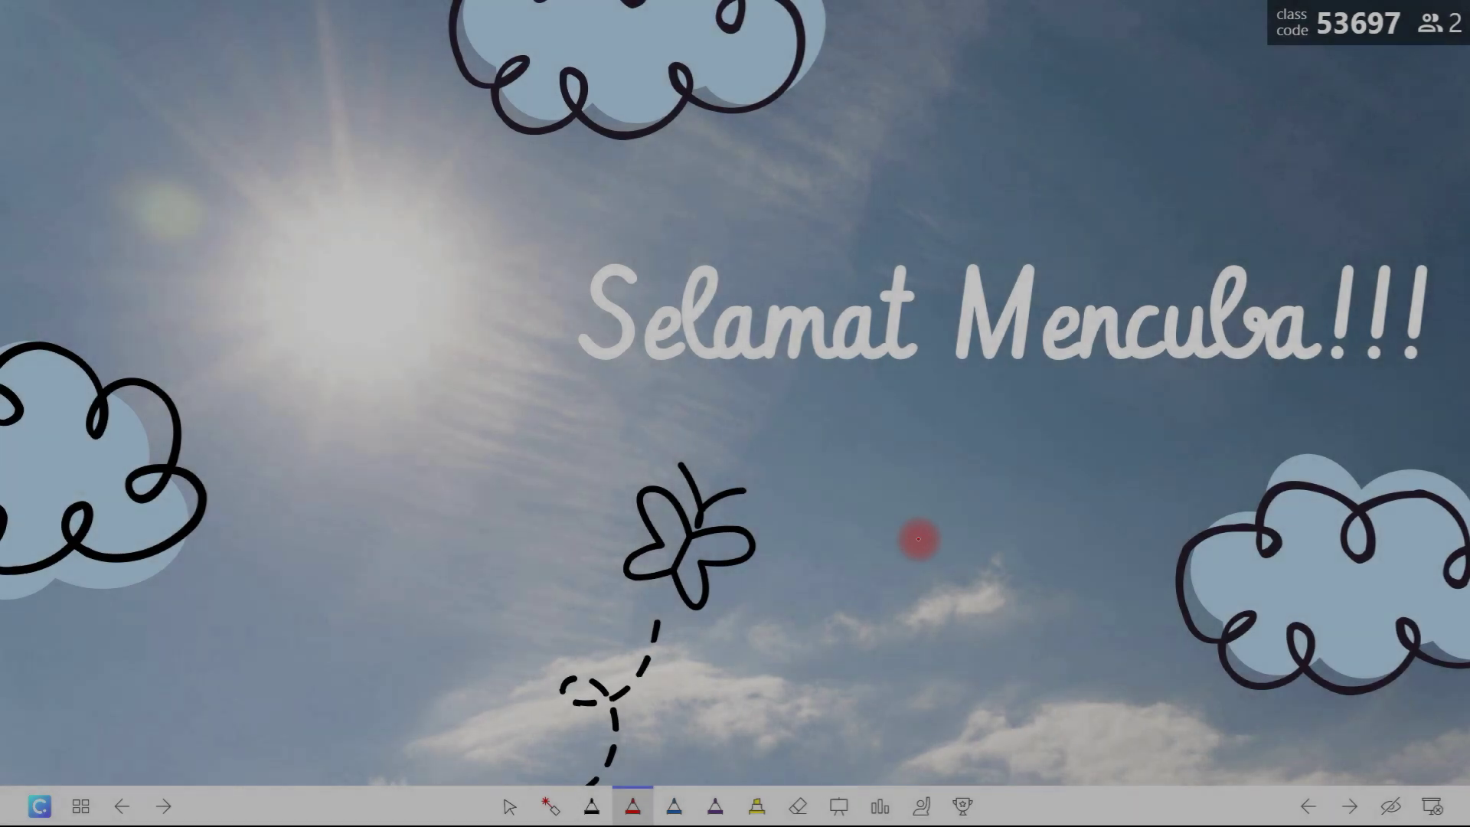